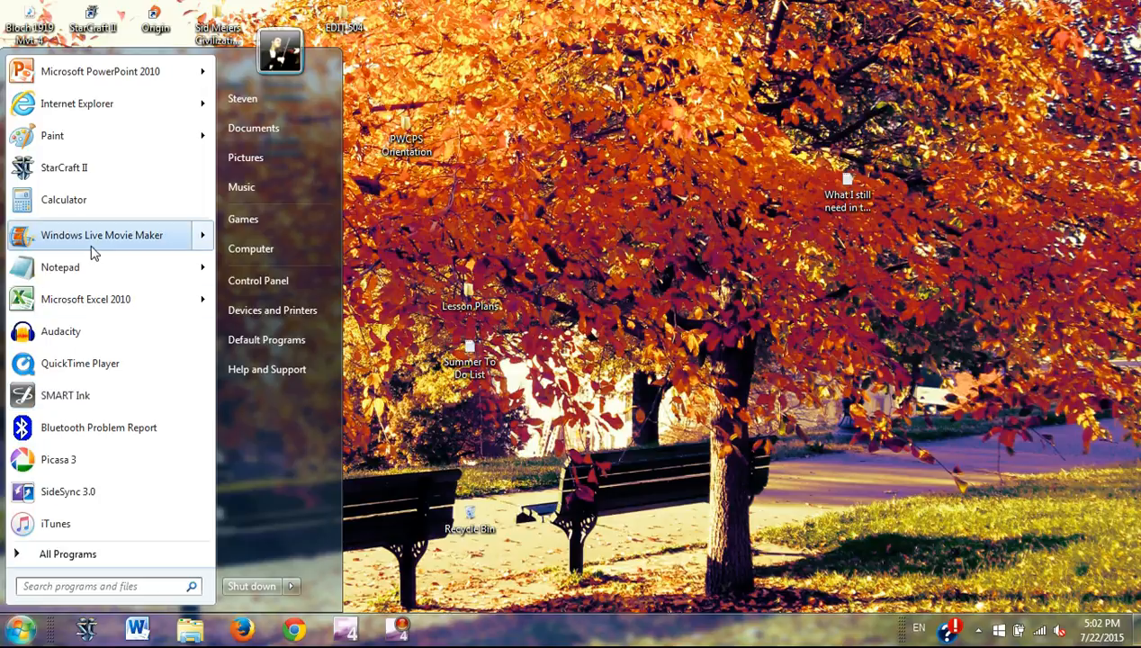
Step: Open Windows Live Movie Maker and add the video Movie Trailer Chapter 7 Section 2 from the First Year Teaching folder
left_click(90, 237)
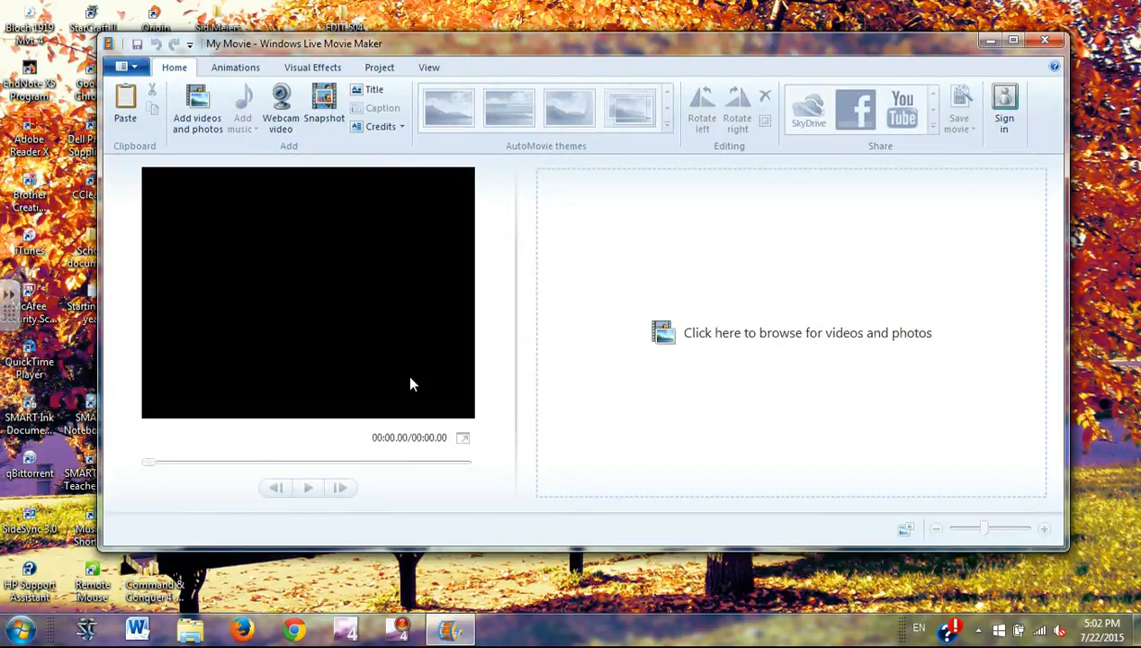
left_click(198, 103)
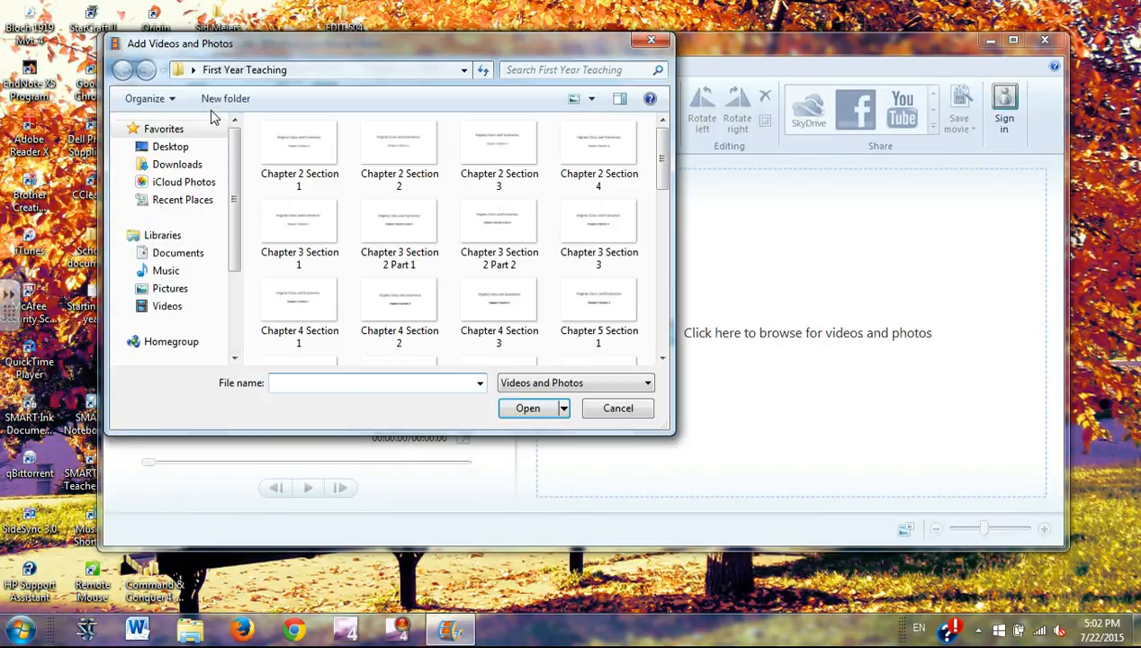
left_click_drag(661, 157, 667, 249)
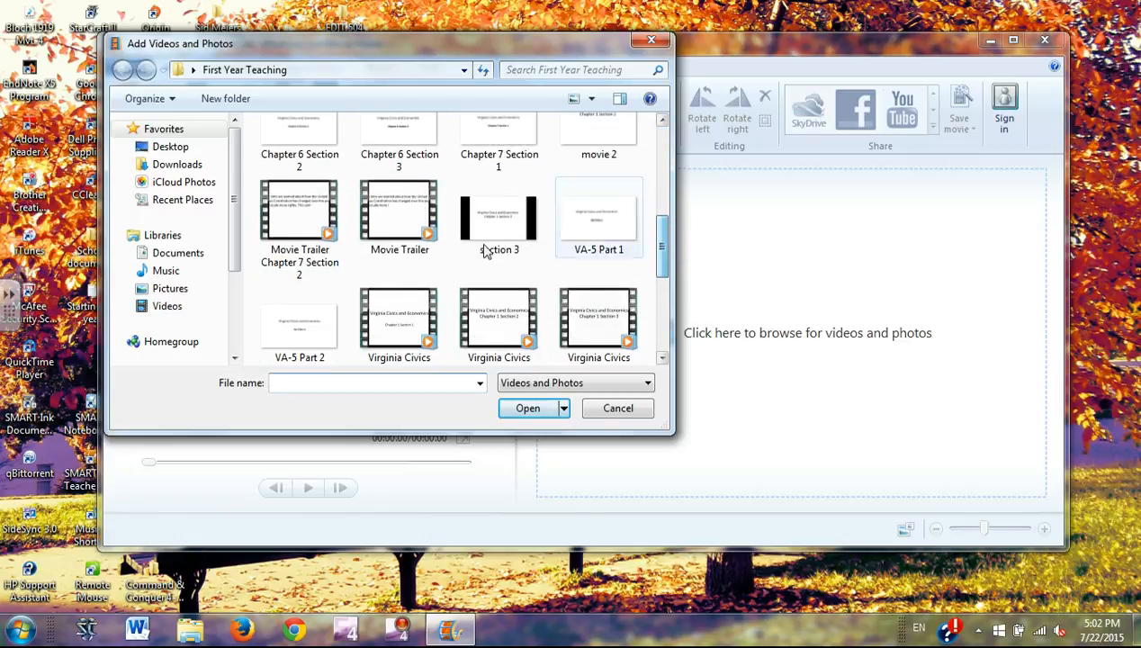
left_click(293, 207)
left_click(530, 405)
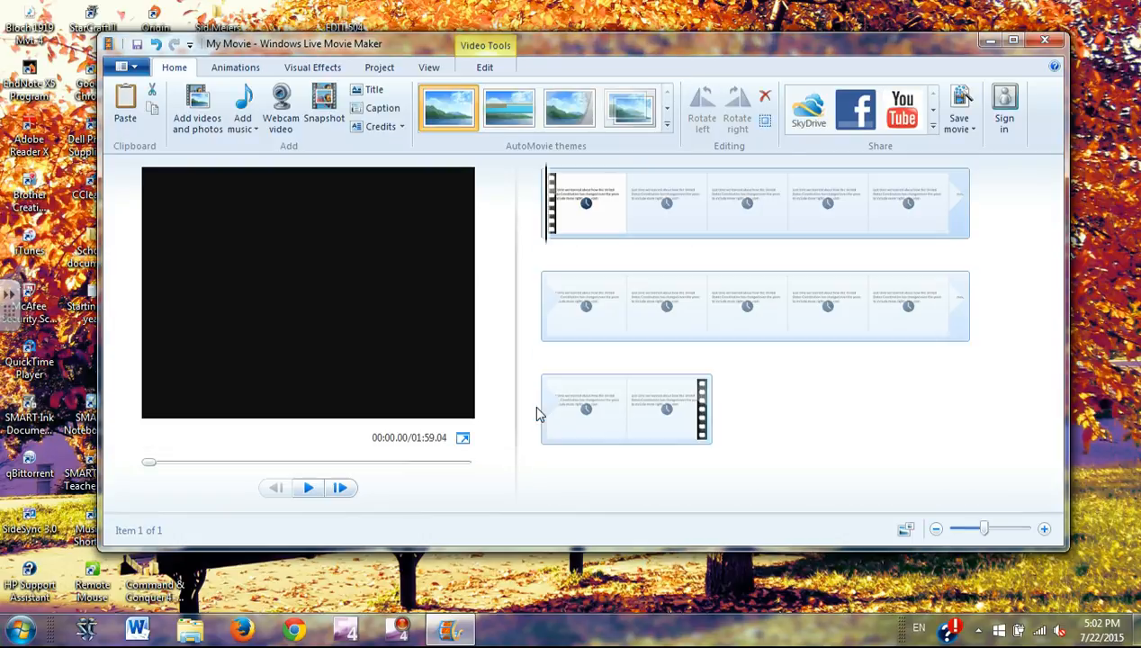
Step: Add the video Virginia Civics and Economics Chapter 2 Section 3 to the project after the trailer clip
left_click(213, 105)
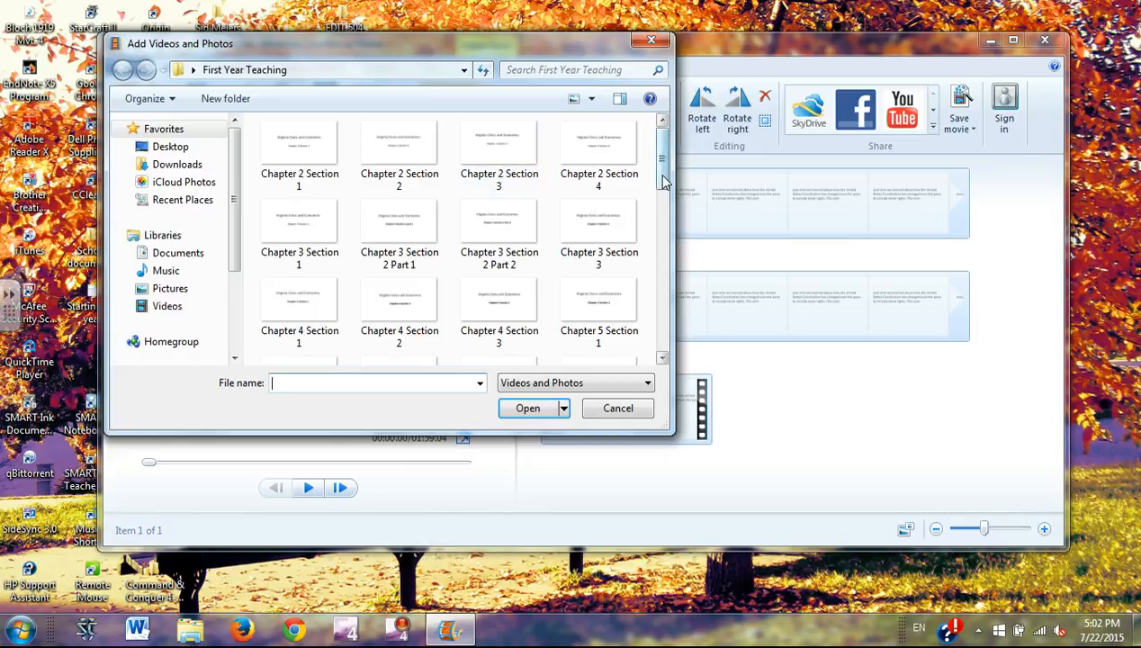
left_click_drag(661, 181, 671, 304)
left_click(491, 338)
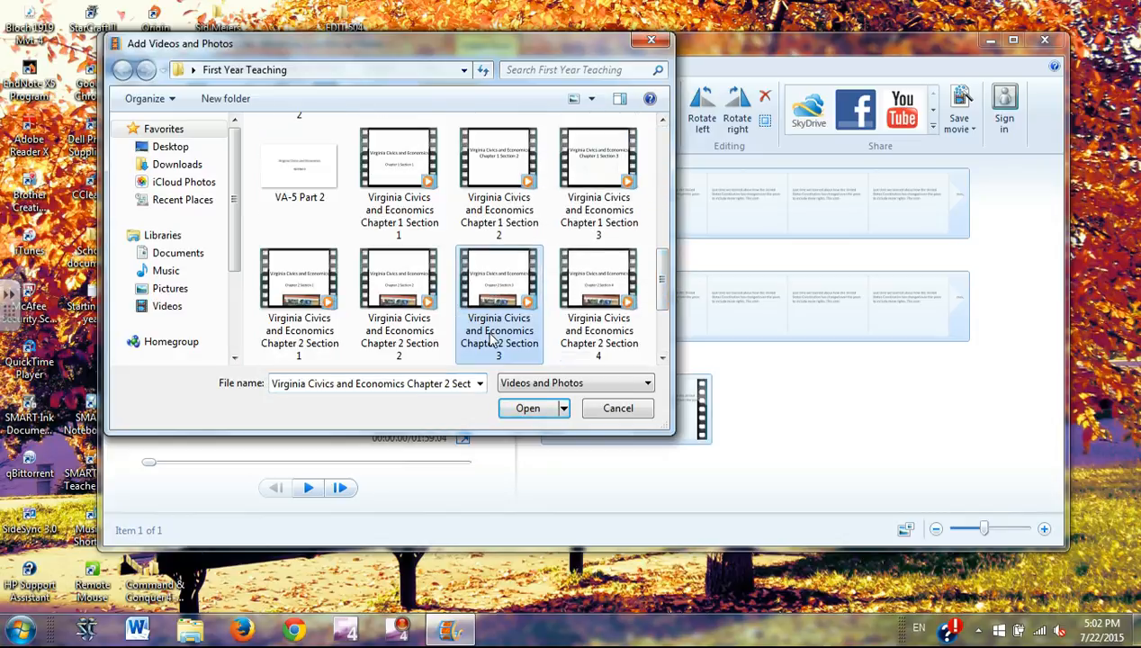
left_click(528, 412)
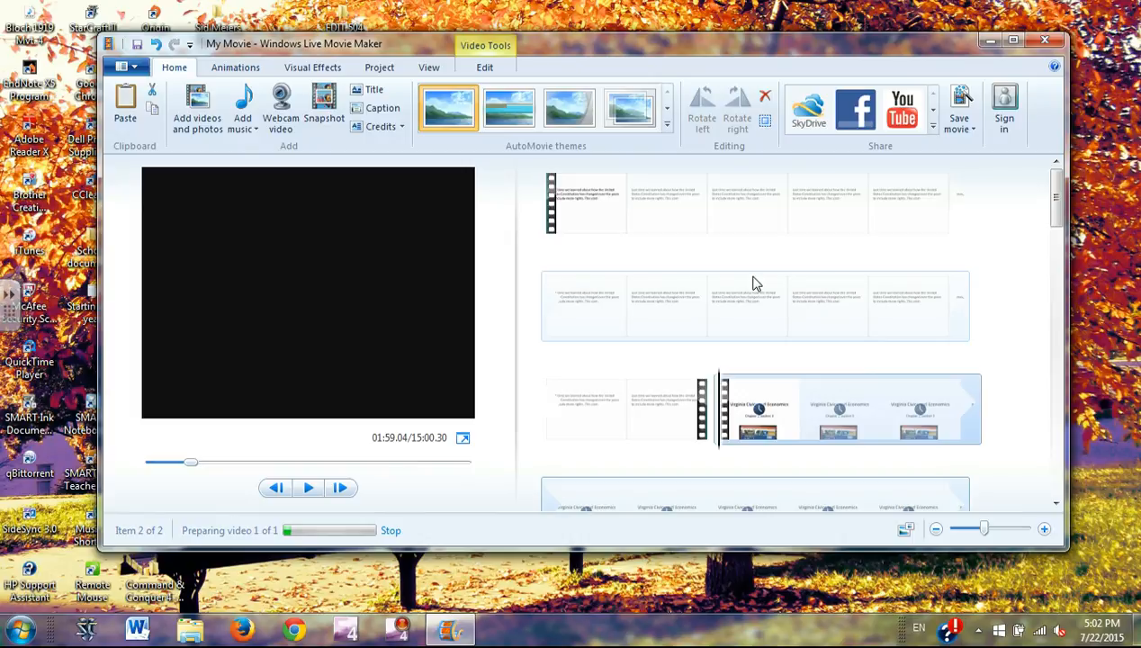
Step: Split the Movie Trailer clip at about 01:21, where the text "But with limits" is shown
left_click(731, 229)
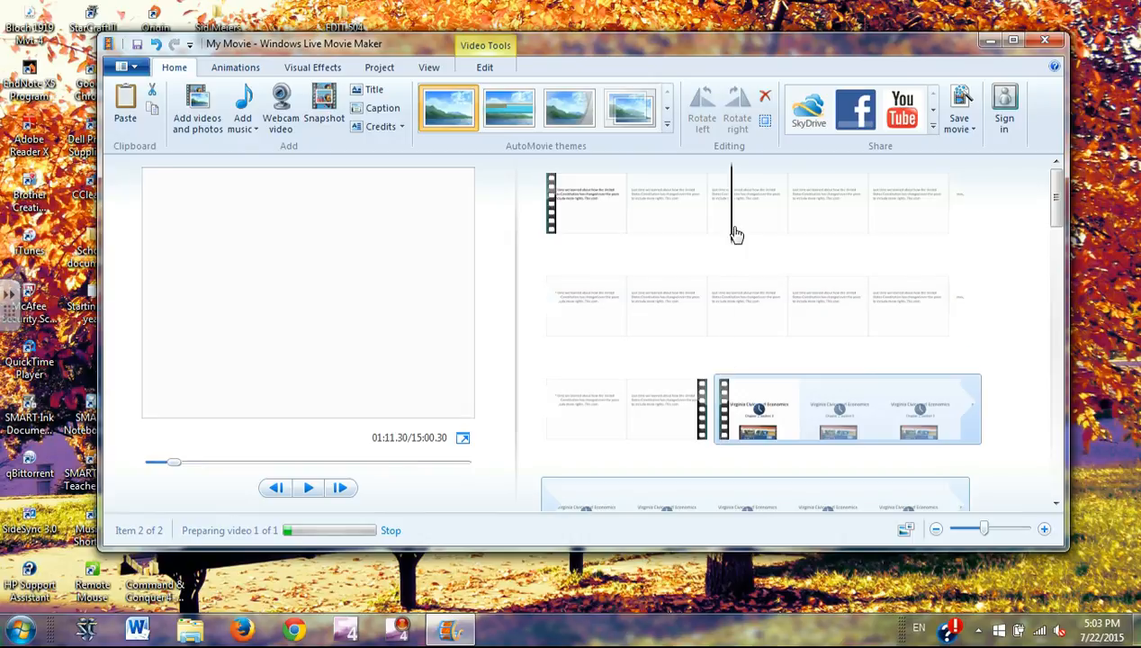
left_click_drag(732, 316, 805, 322)
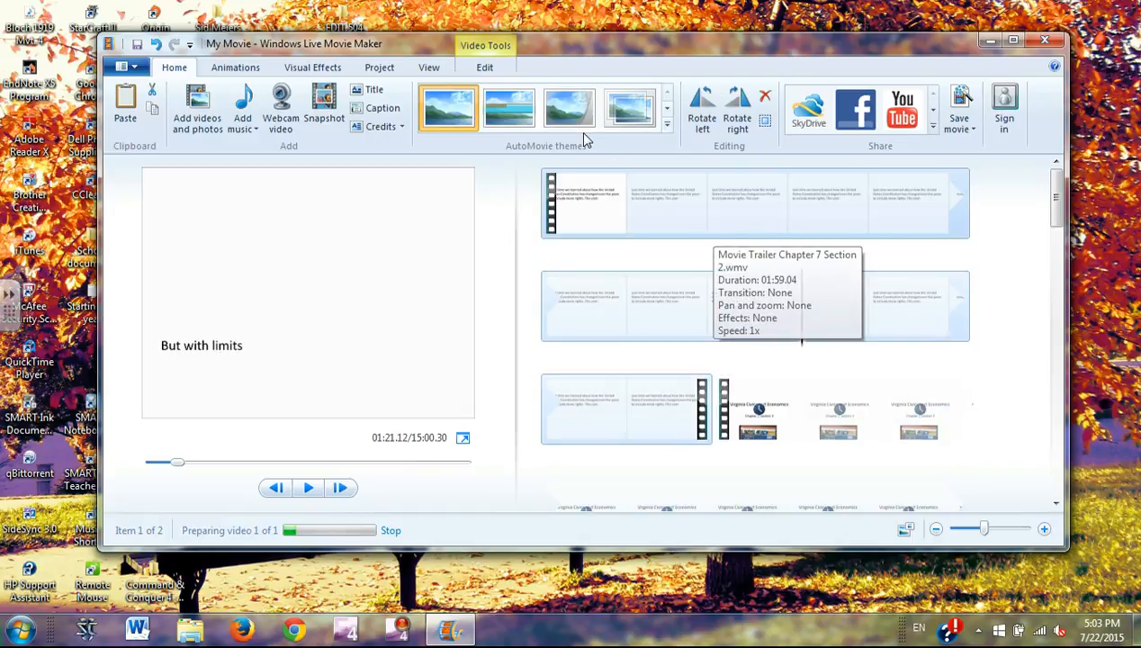
left_click(484, 72)
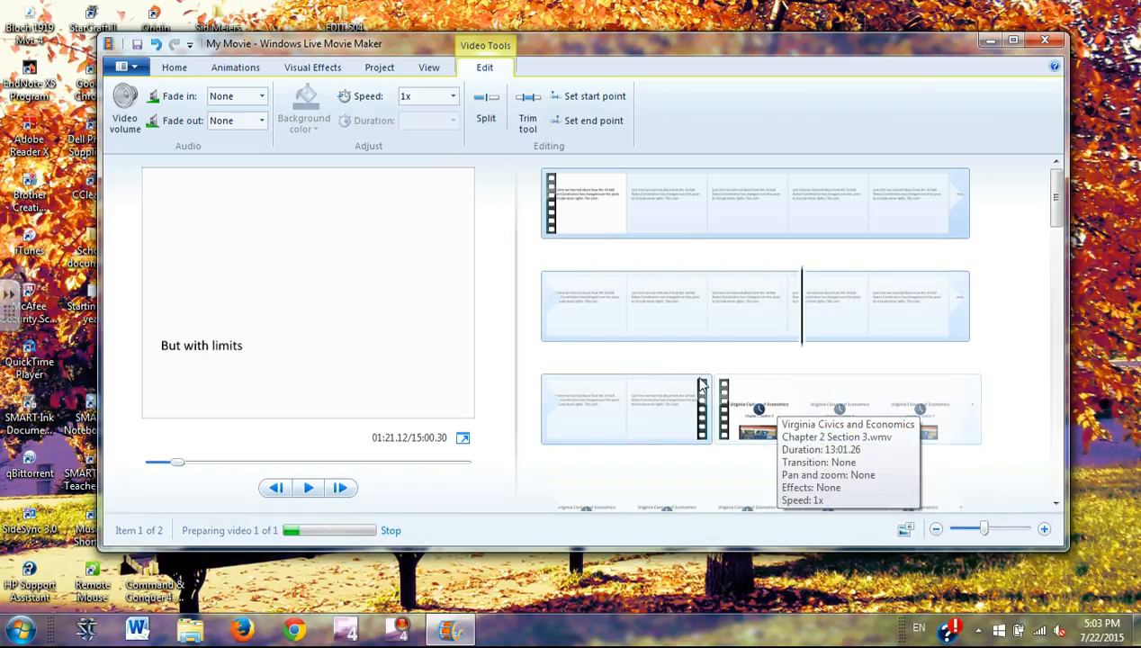
left_click(490, 109)
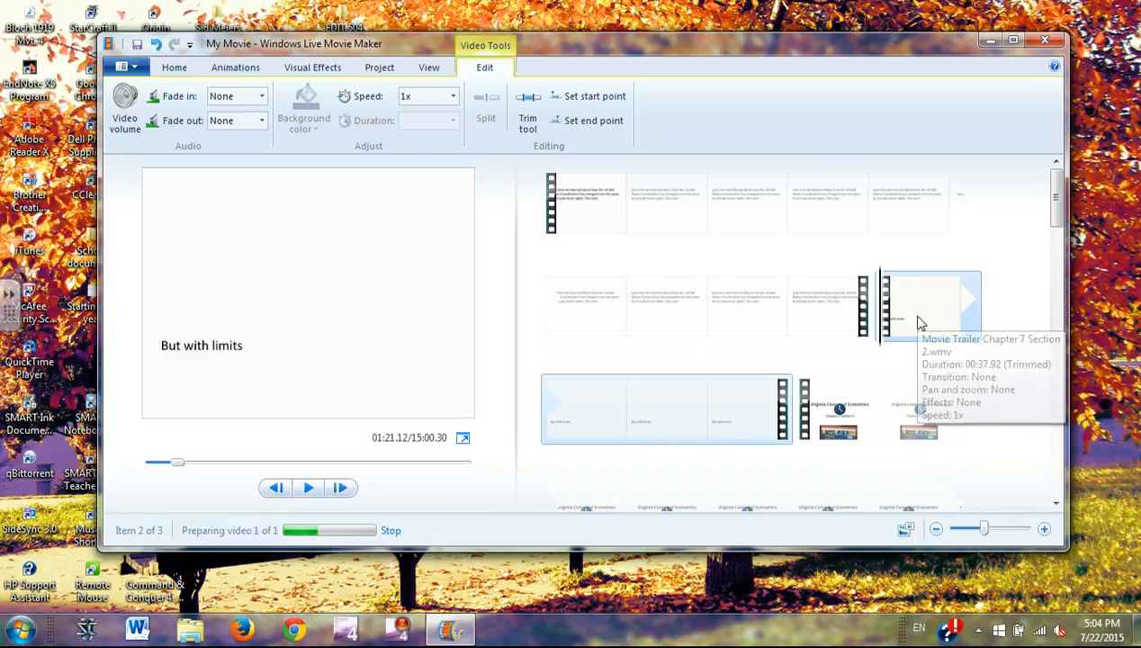
Step: Move the second trailer segment to the start of the movie and back behind the first segment
left_click_drag(917, 322, 579, 243)
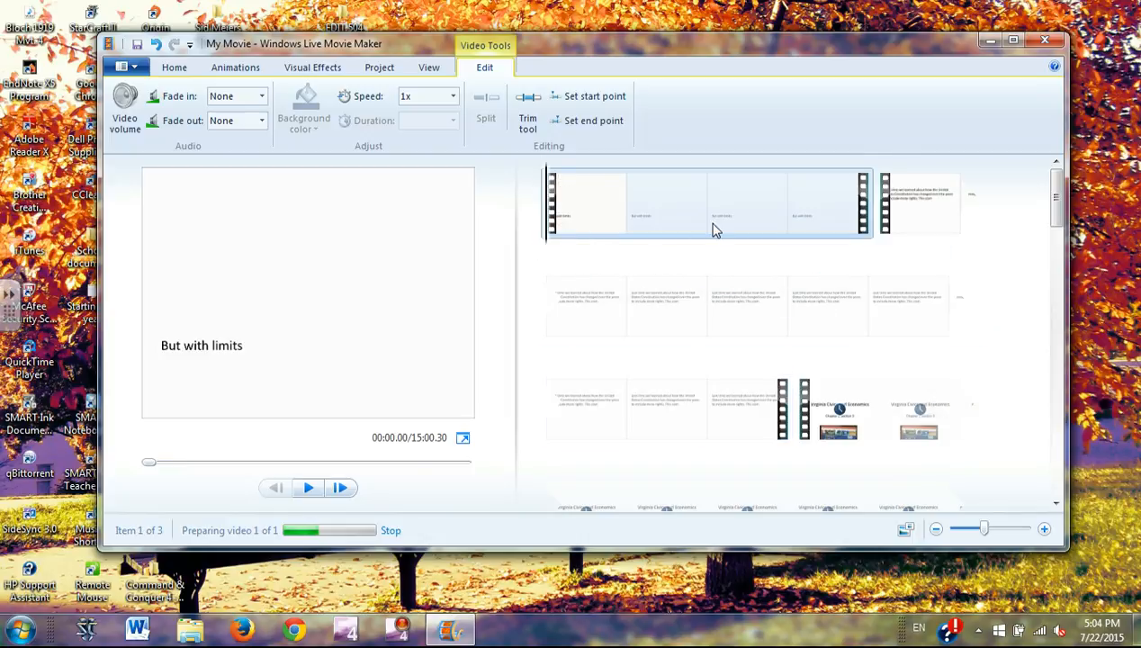
left_click_drag(713, 227, 792, 423)
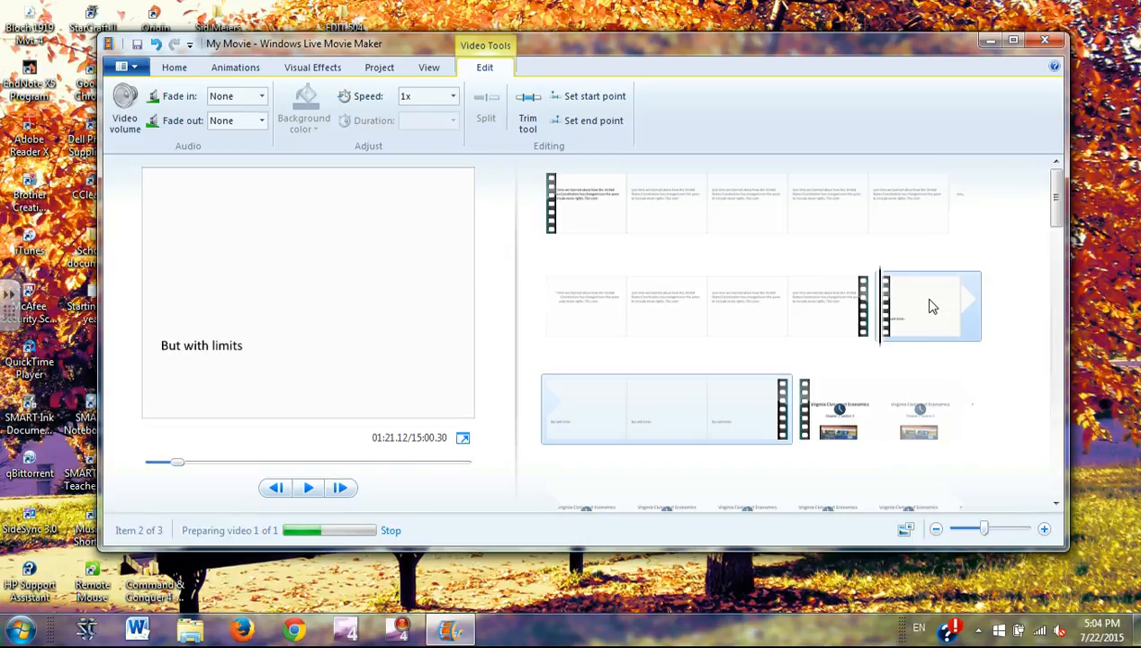
Step: Delete the second trailer segment, and undo the edits back to the unsplit Movie Trailer clip
key("Delete")
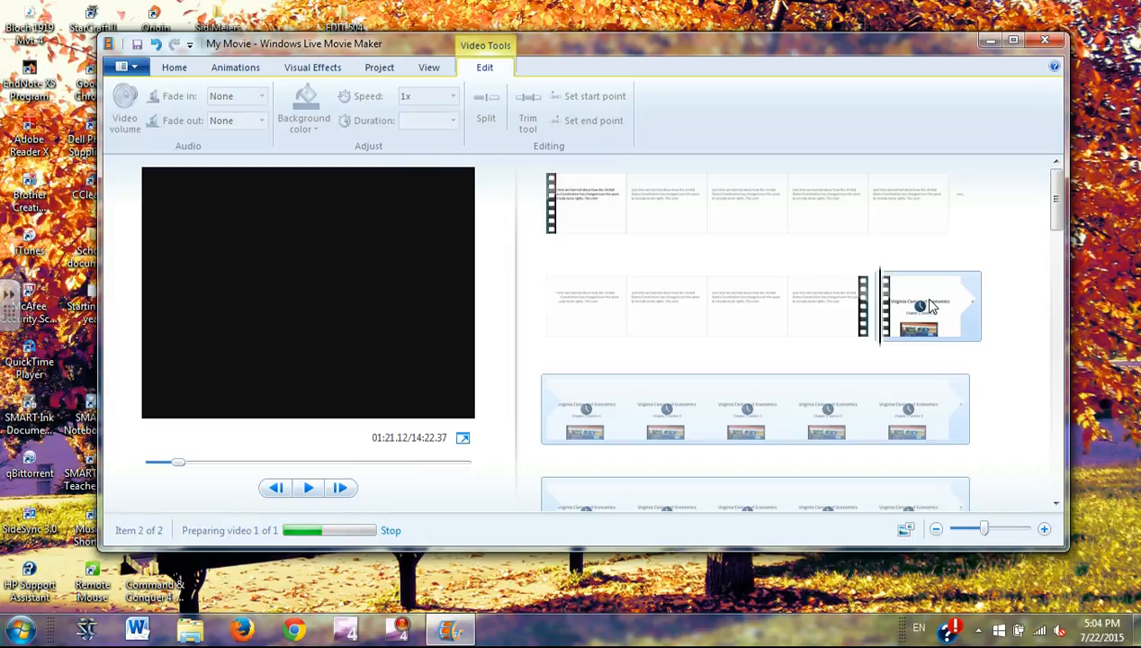
left_click(156, 45)
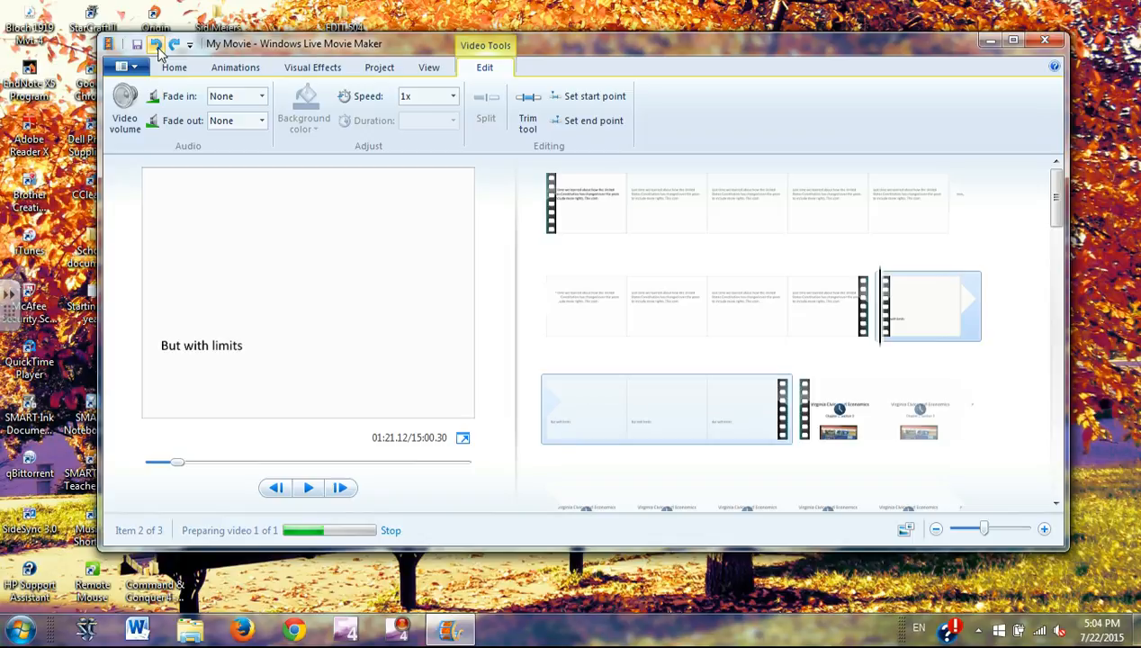
left_click(158, 51)
left_click(157, 50)
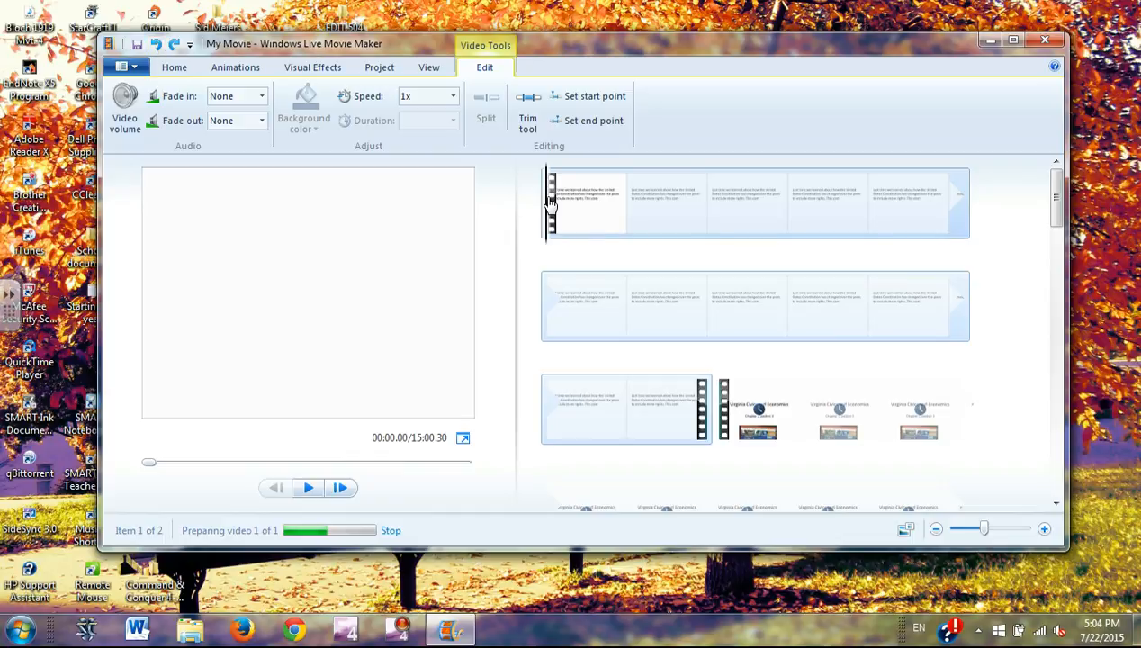
Step: Trim the Movie Trailer clip to a start point of 35 s and an end point of 75 s, and save the trim
left_click_drag(552, 203, 834, 232)
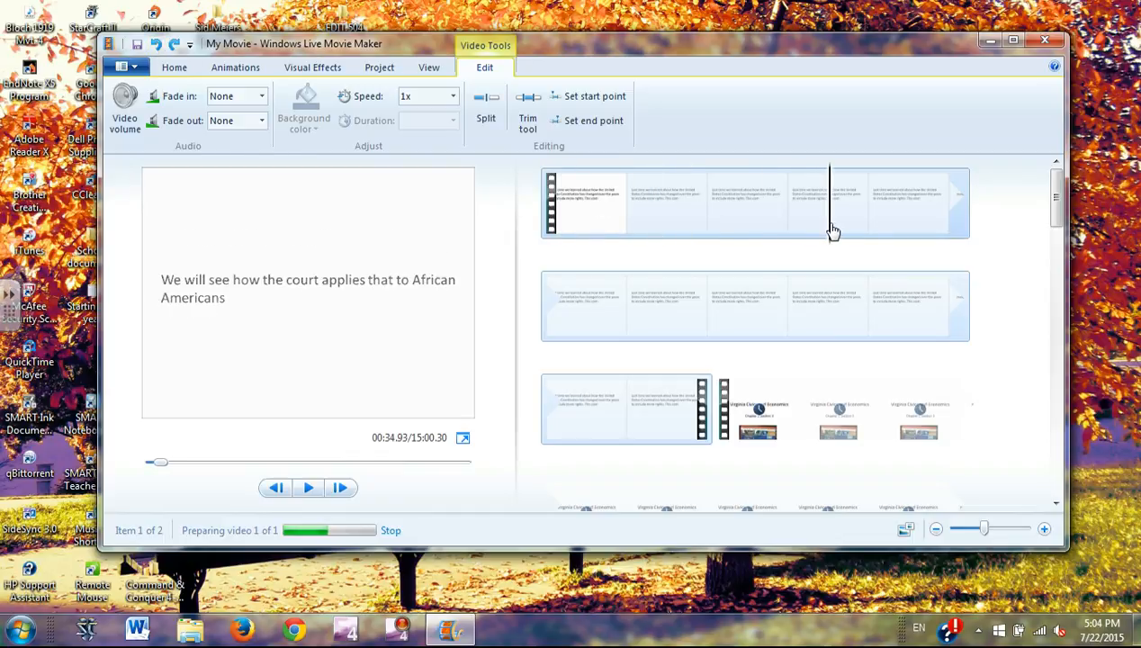
left_click(528, 122)
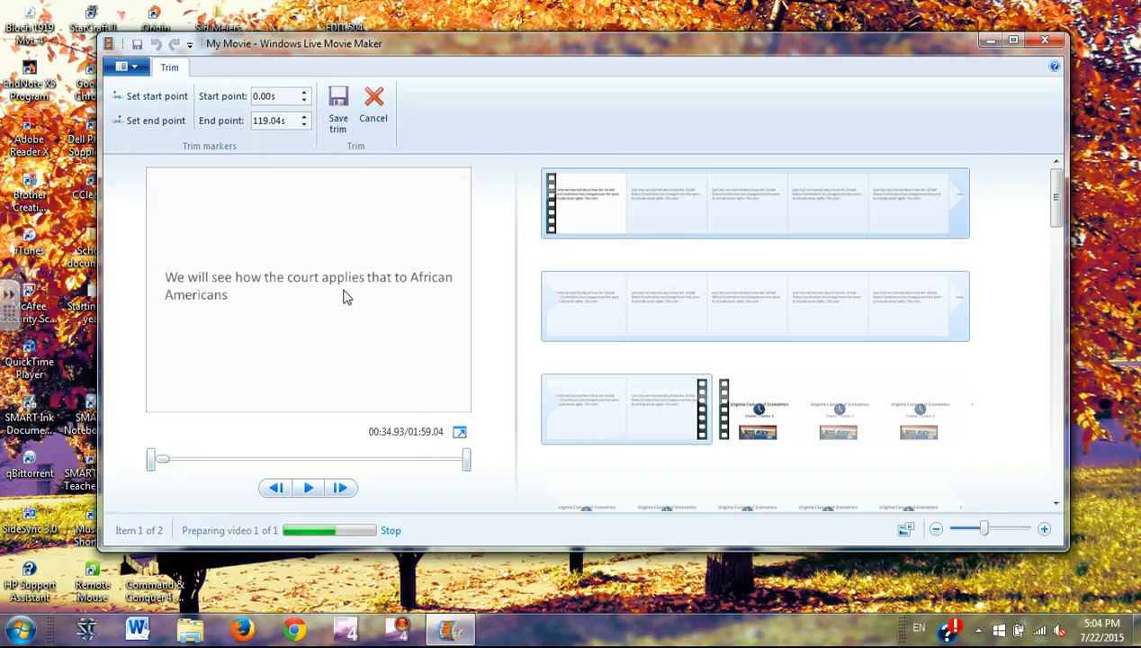
left_click(269, 97)
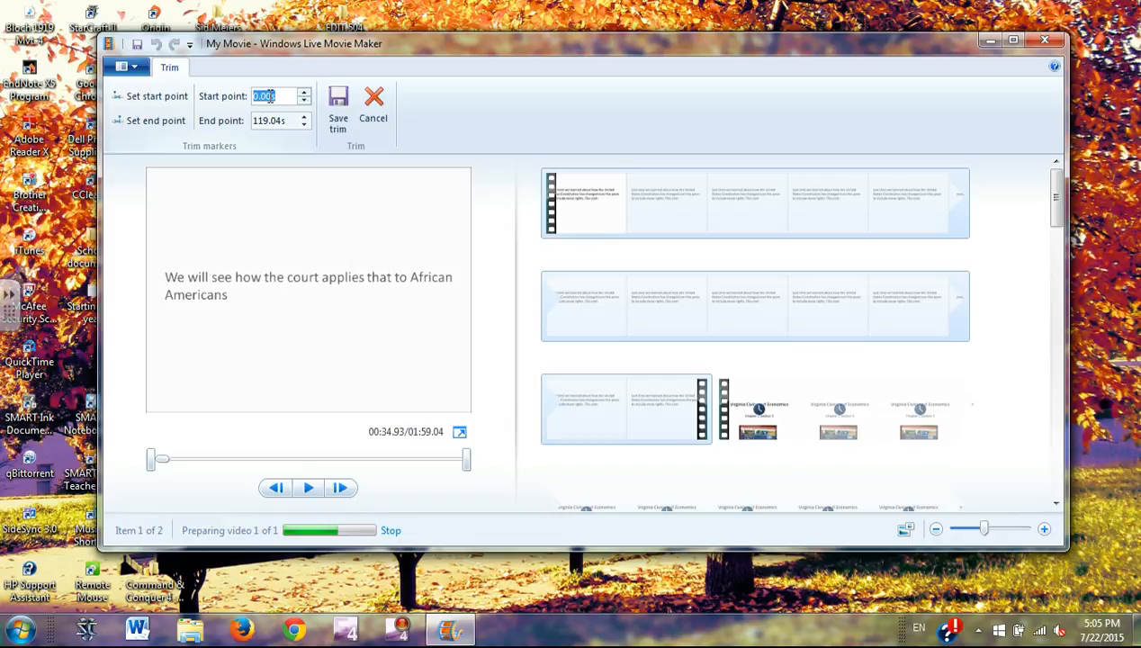
type("35s")
left_click(257, 121)
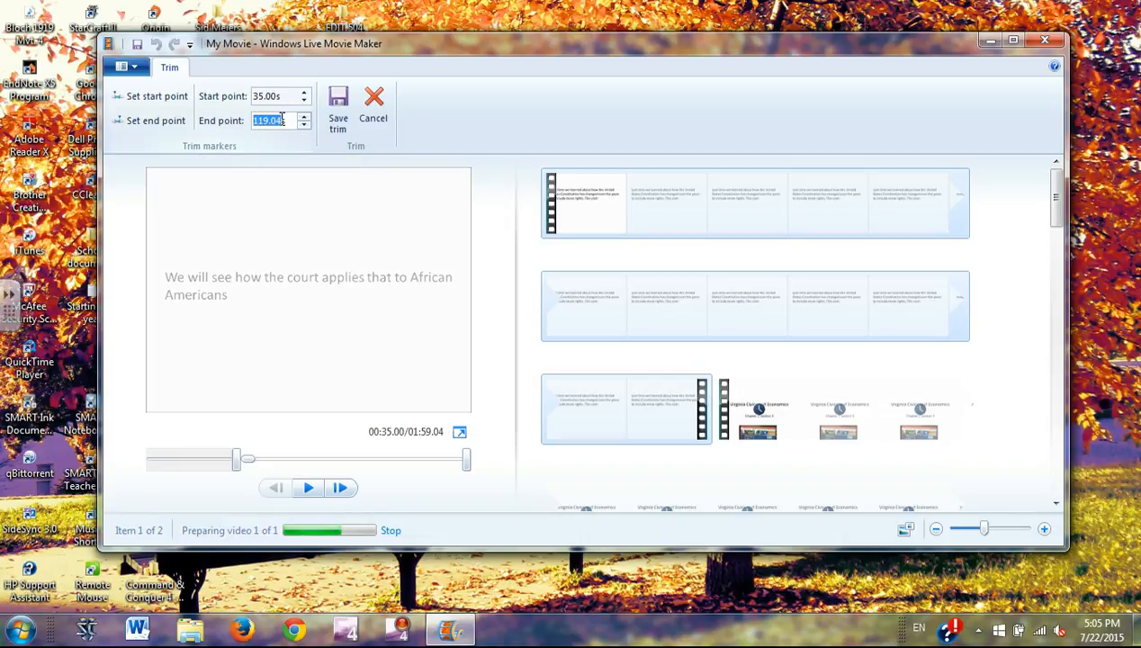
type("75s")
key("Return")
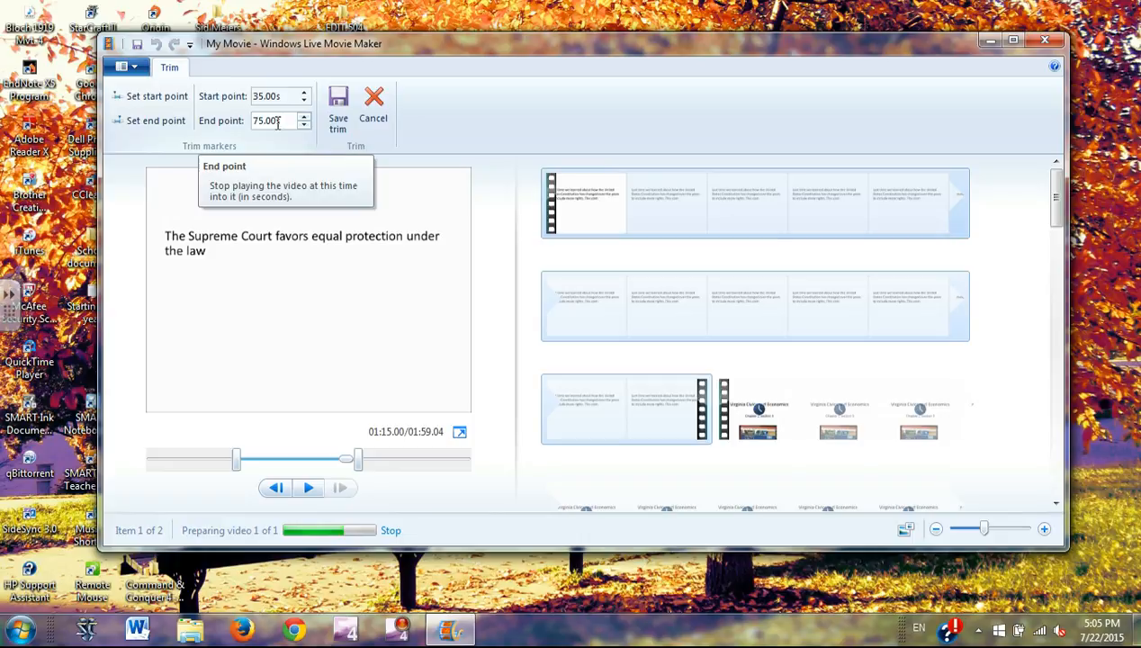
left_click(331, 102)
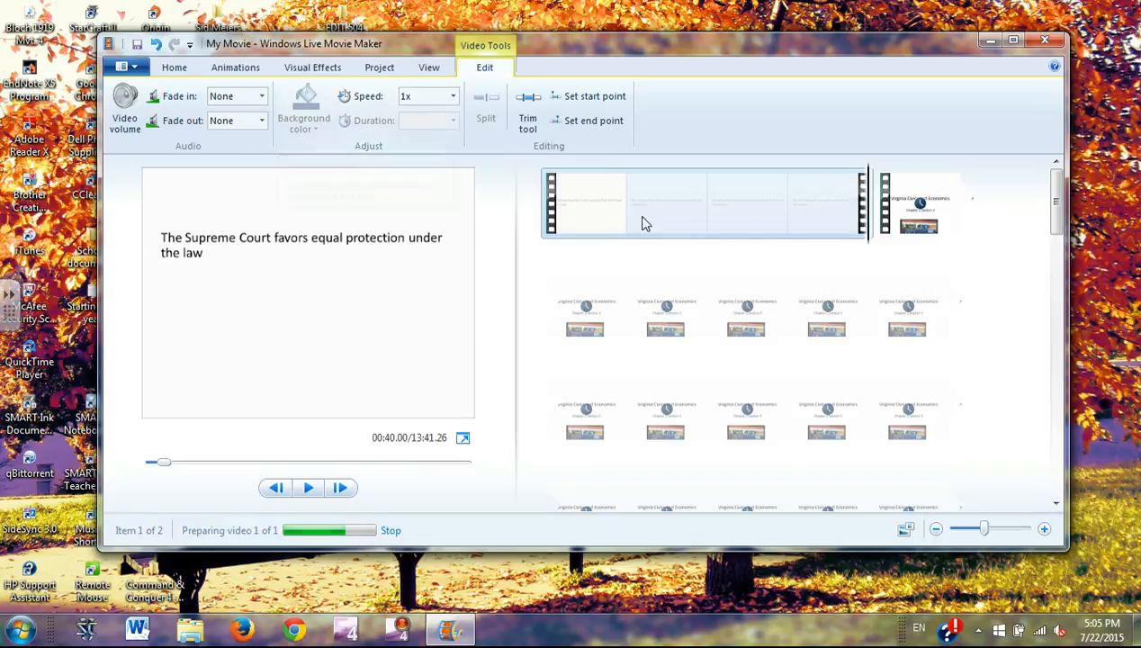
Step: Undo the trim of the Movie Trailer clip
mouse_move(691, 224)
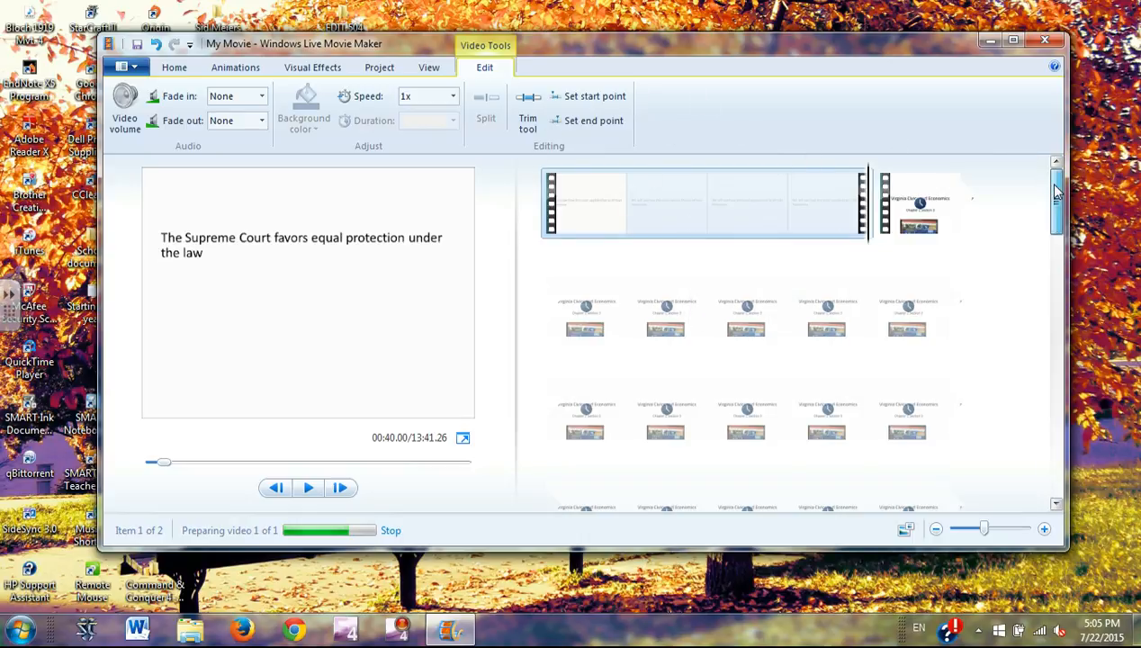
left_click_drag(1055, 183, 1073, 158)
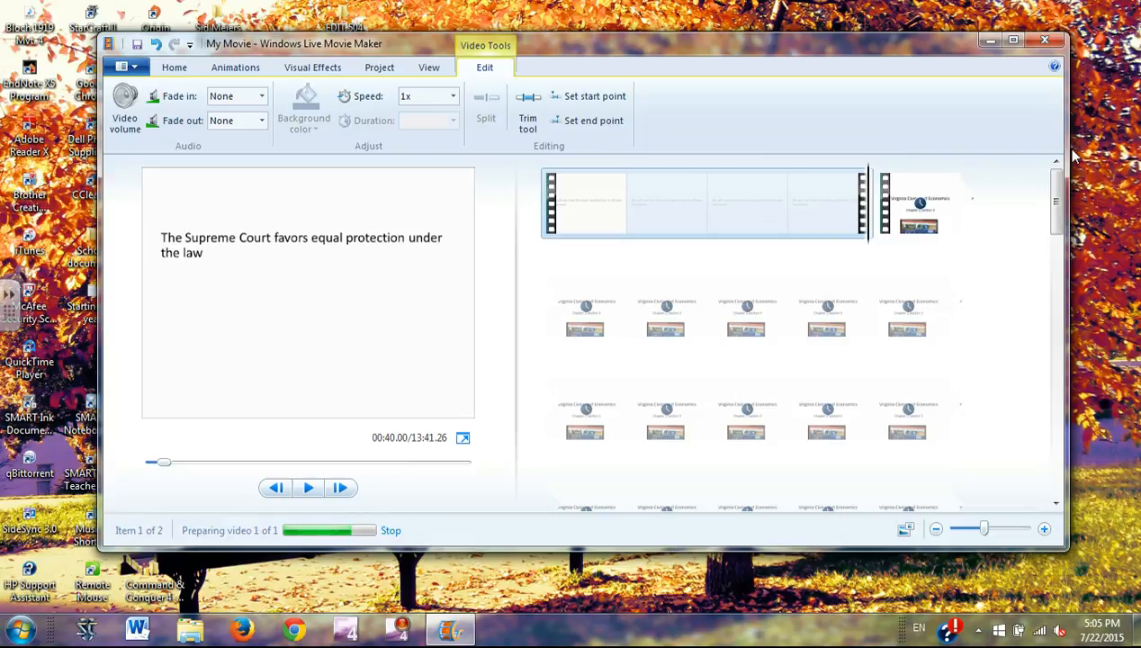
left_click(156, 48)
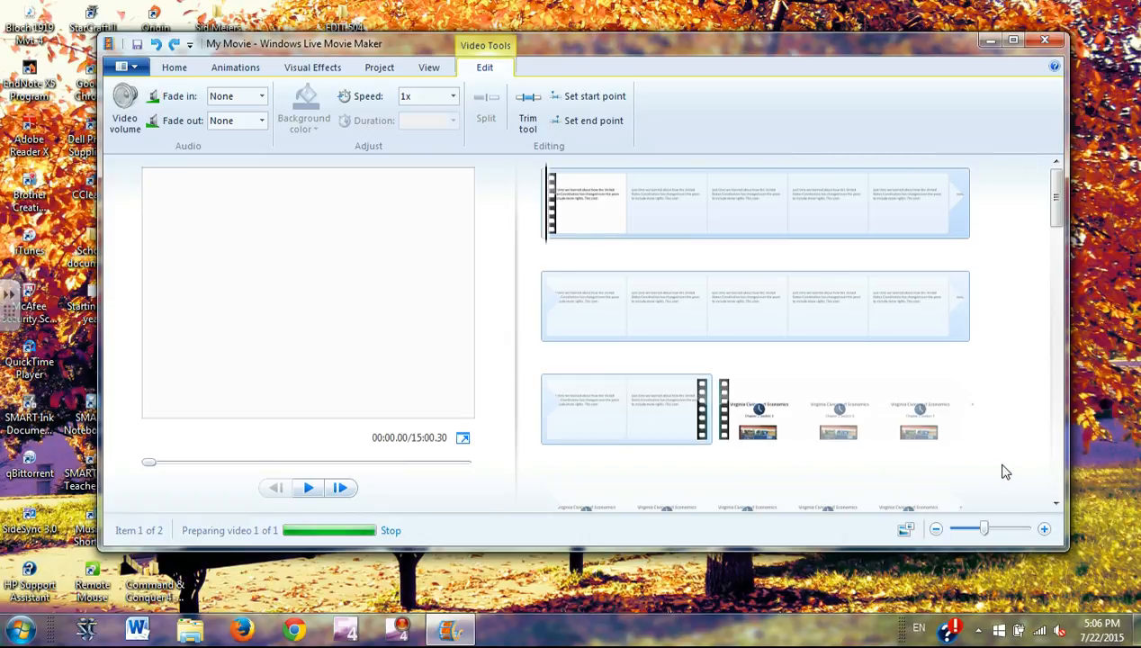
Step: Play the movie from about 01:54 across the change from the trailer to the Chapter 2 Section 3 video, and pause
right_click(886, 291)
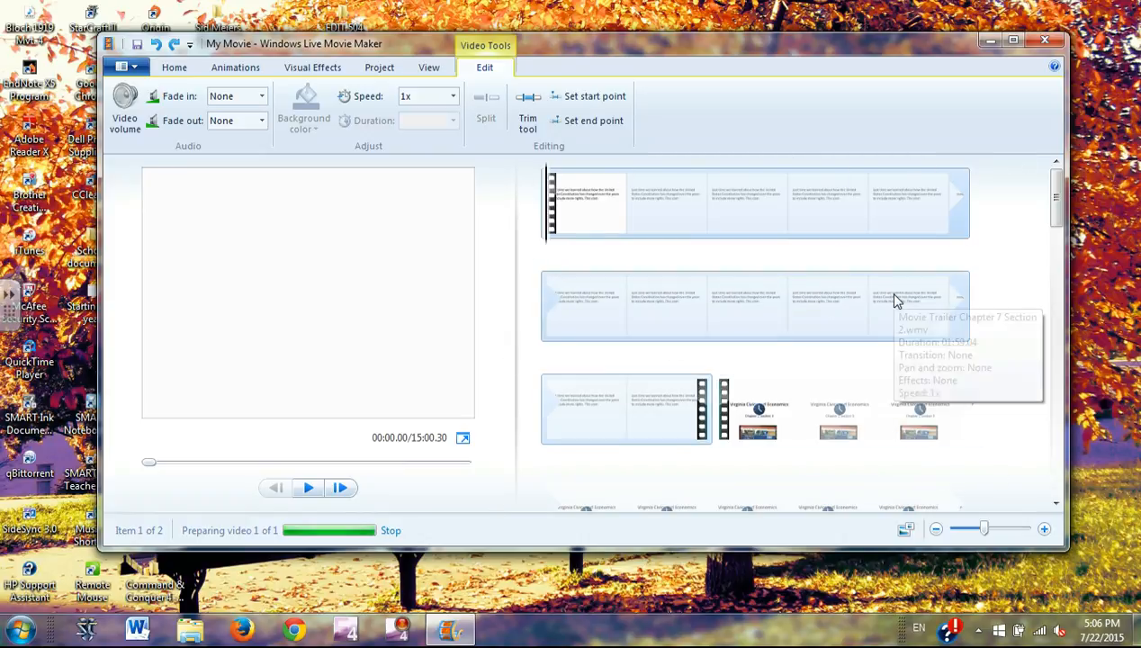
left_click(1056, 198)
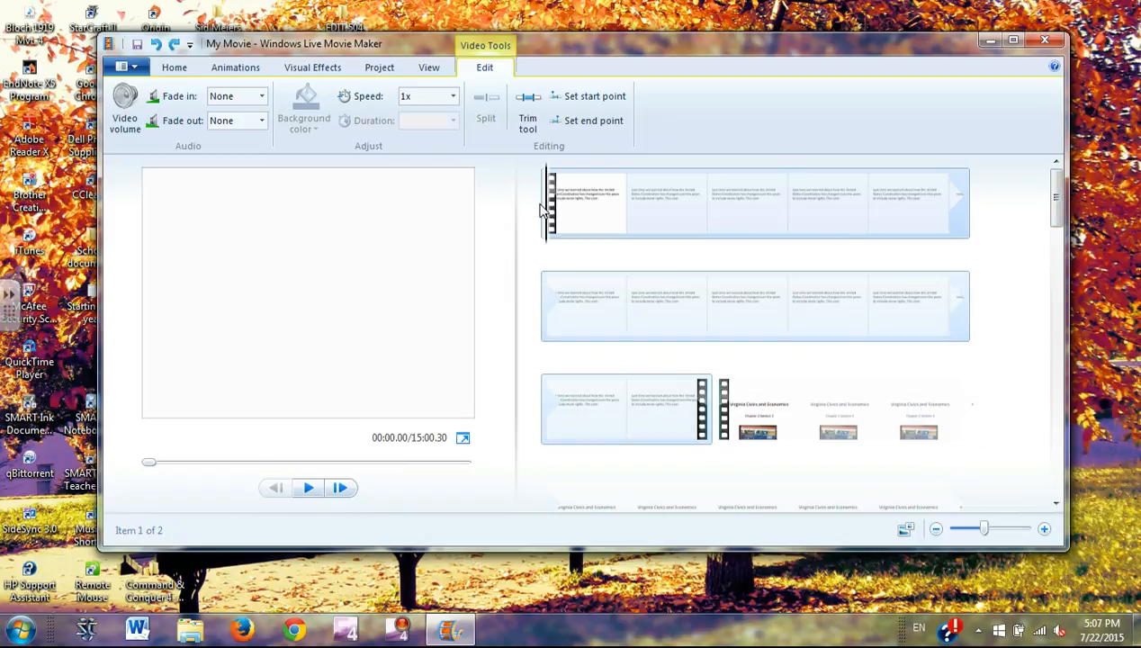
left_click(674, 400)
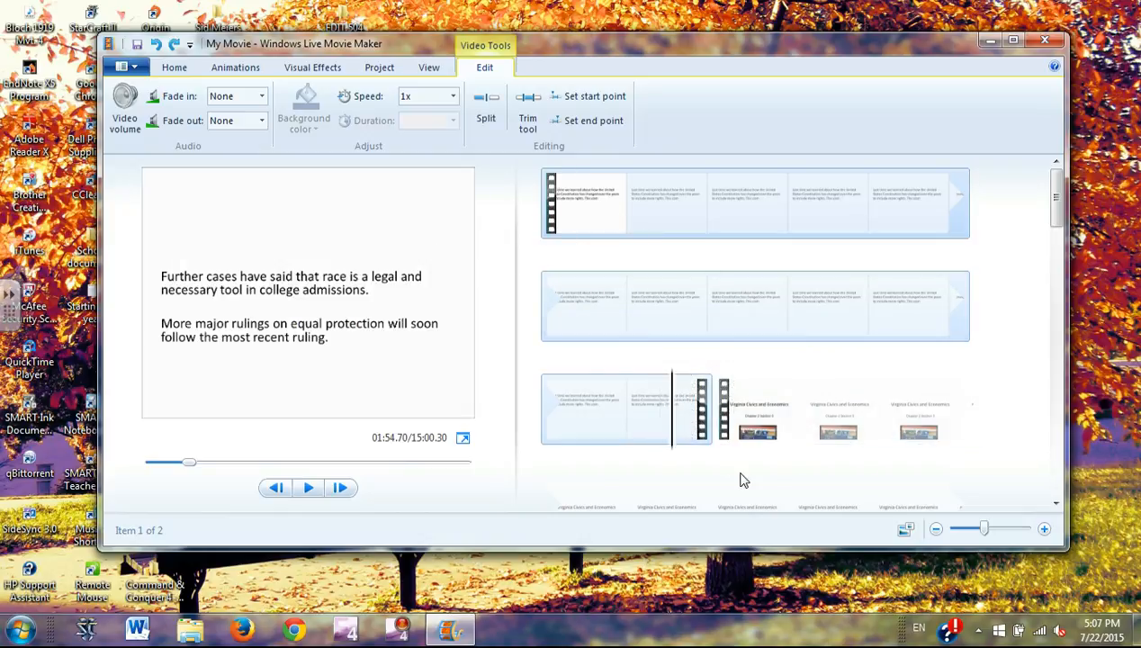
left_click(304, 494)
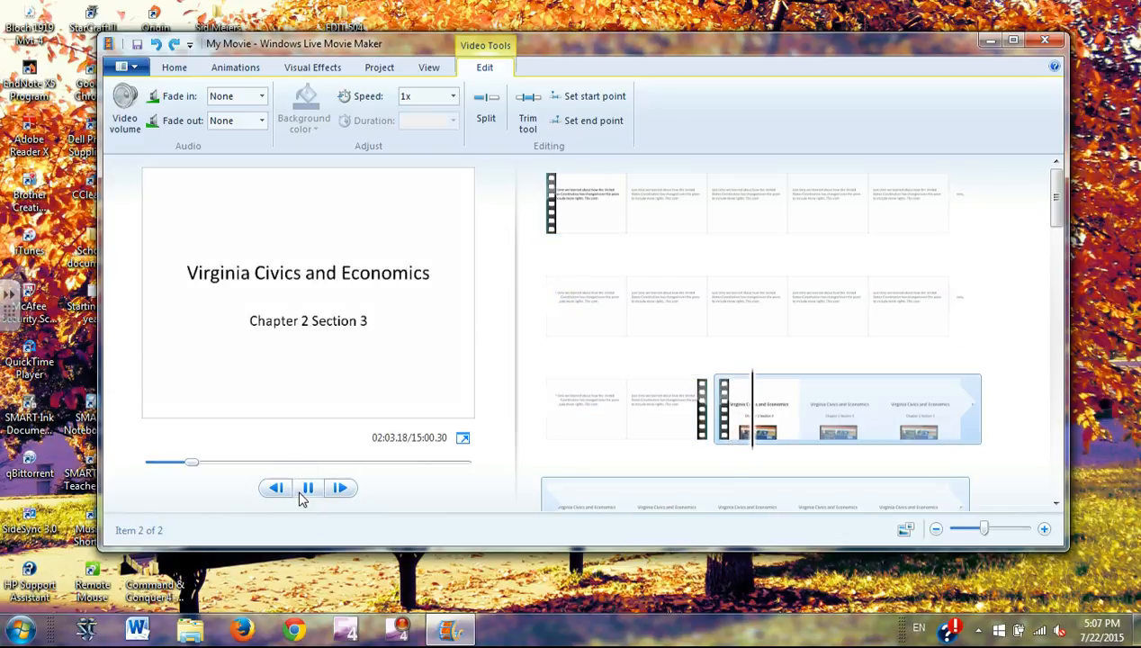
left_click(303, 491)
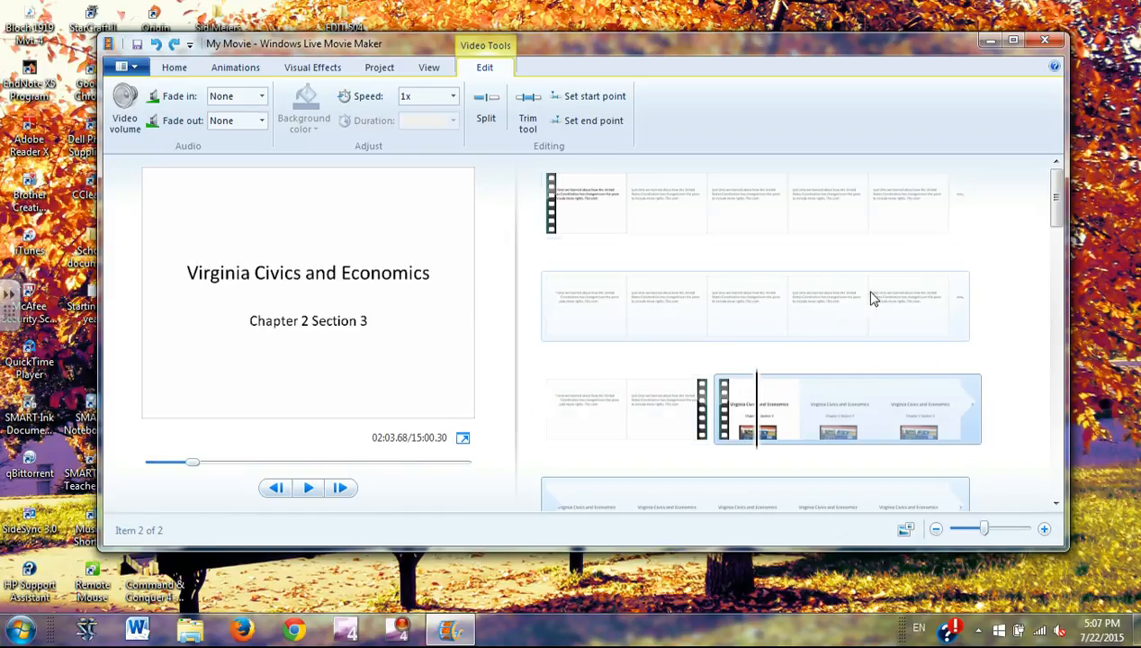
left_click_drag(1055, 216, 1078, 205)
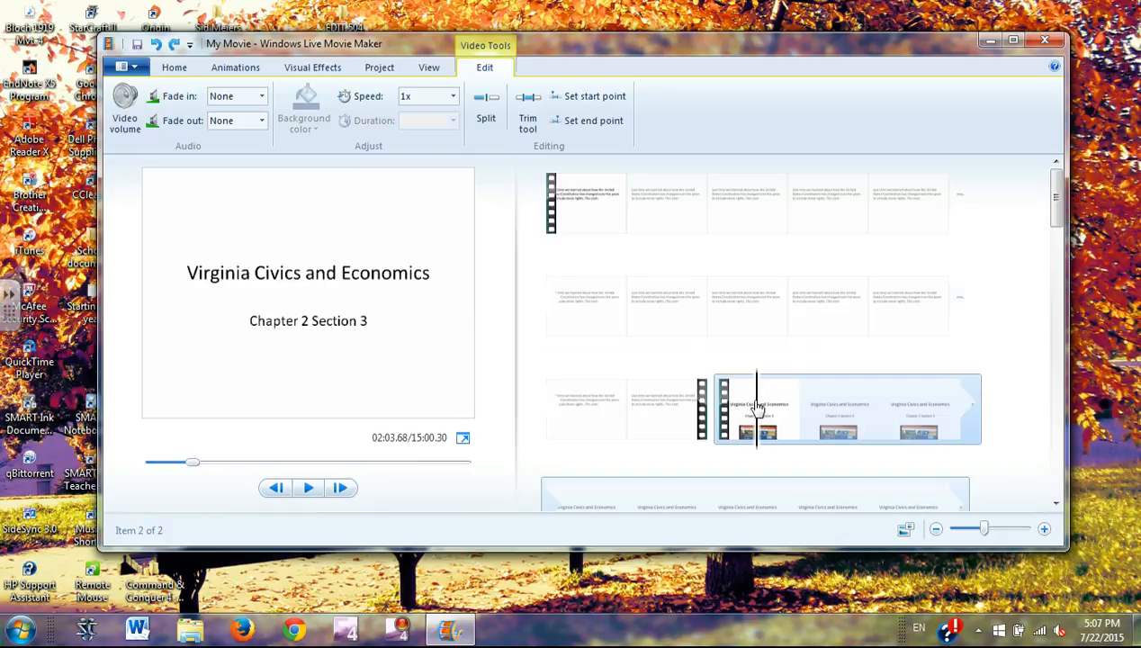
Step: Return the playhead to the start of the movie and insert a title before the trailer clip
left_click(753, 316)
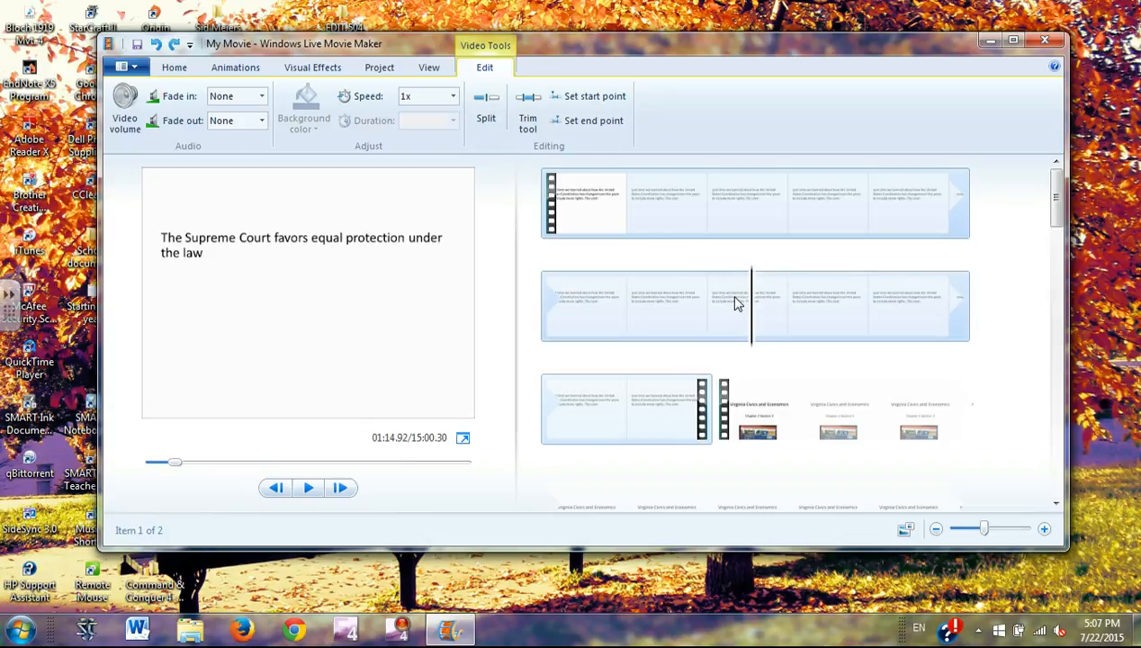
left_click(576, 216)
left_click(546, 232)
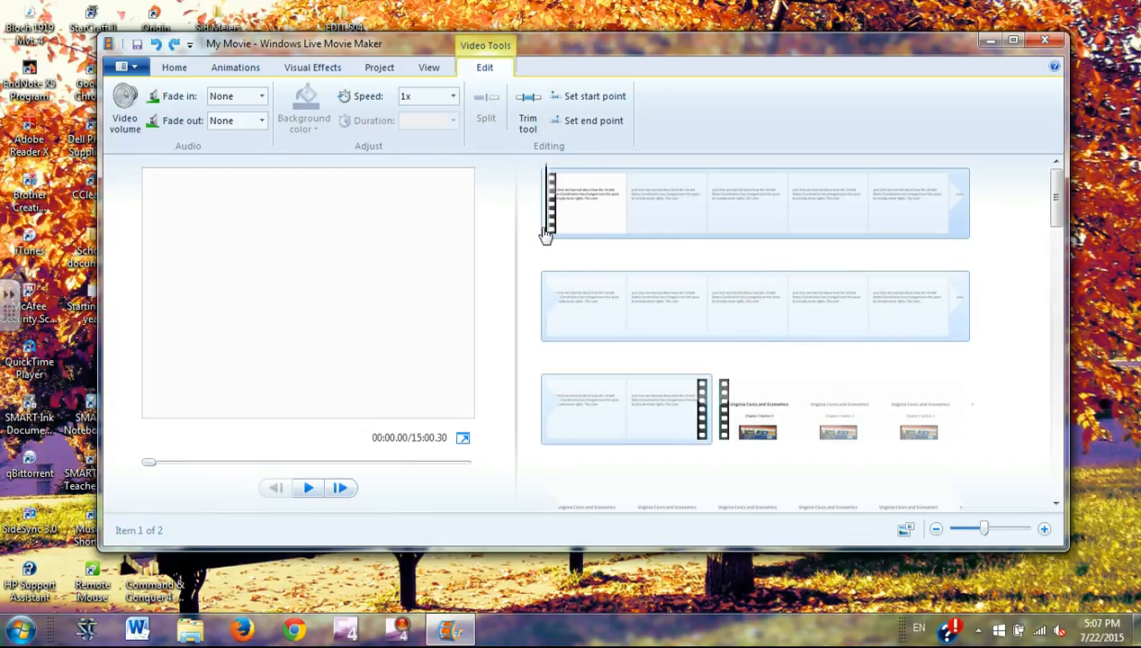
left_click(187, 72)
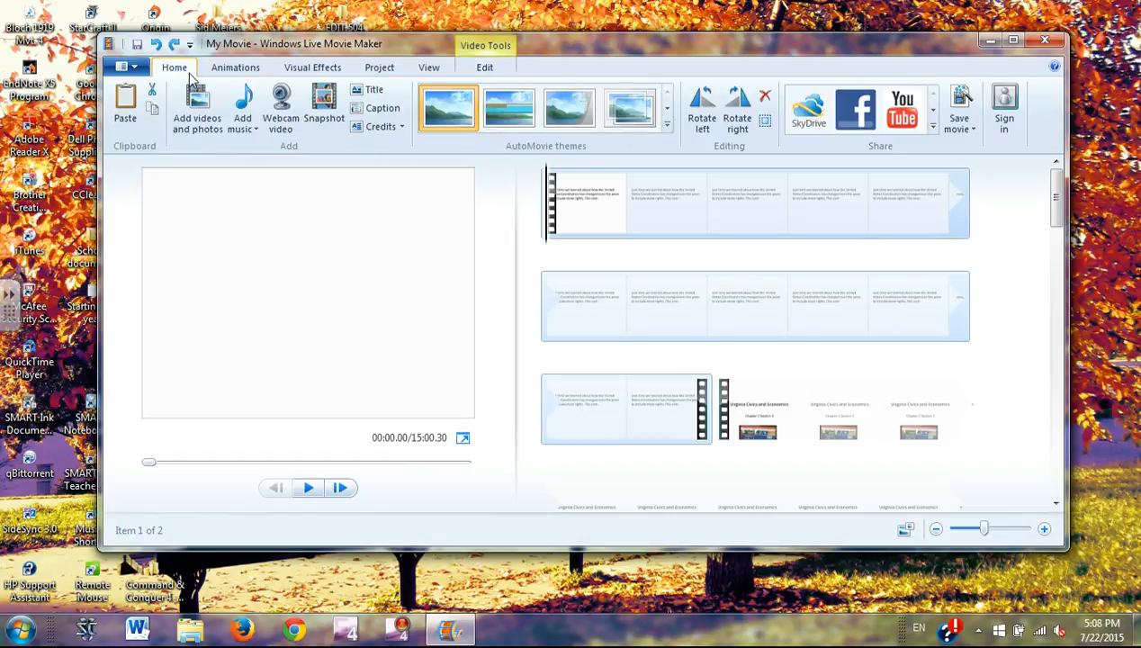
left_click(374, 91)
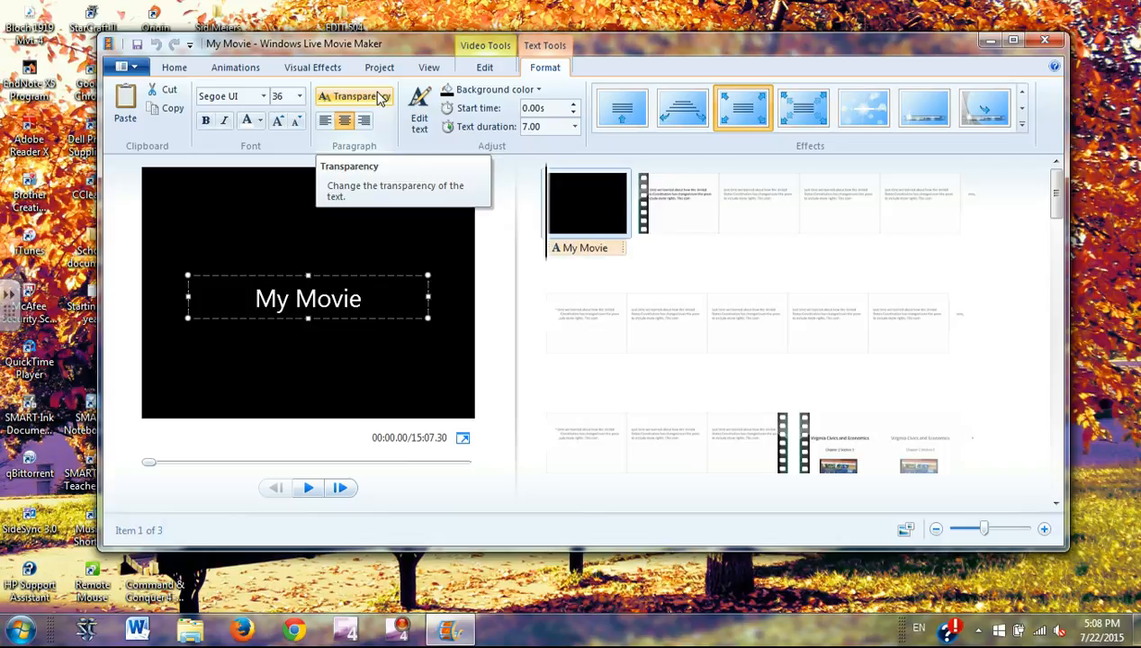
Step: Give the title clip a dark red background and set its "My Movie" text to the Automatic black font color
left_click(506, 93)
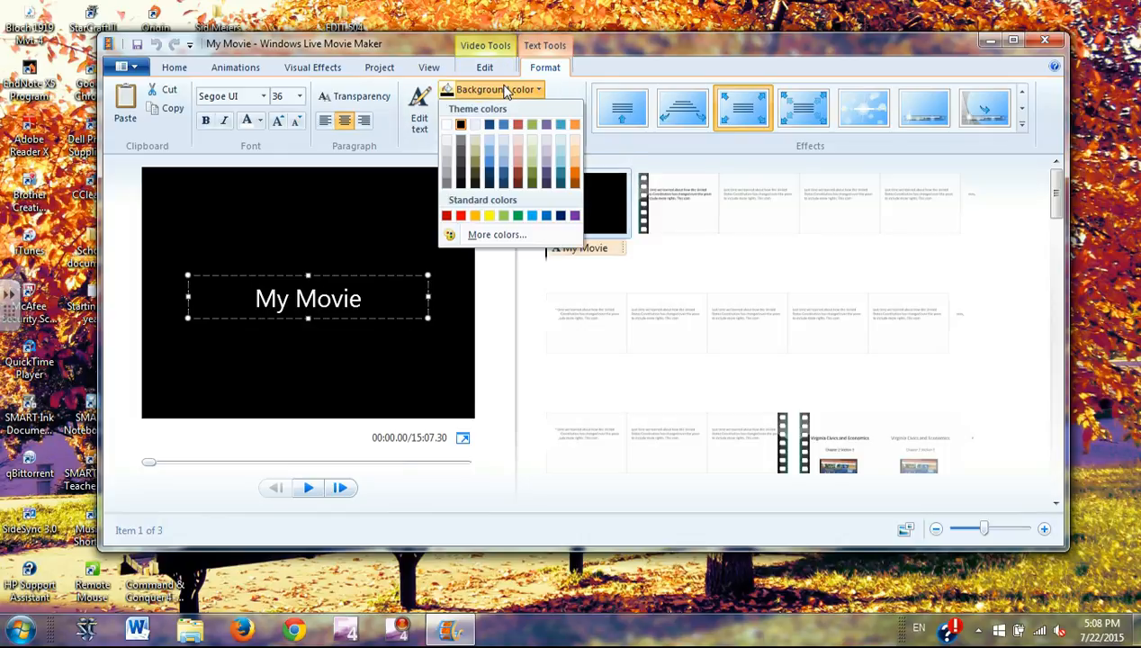
left_click(516, 181)
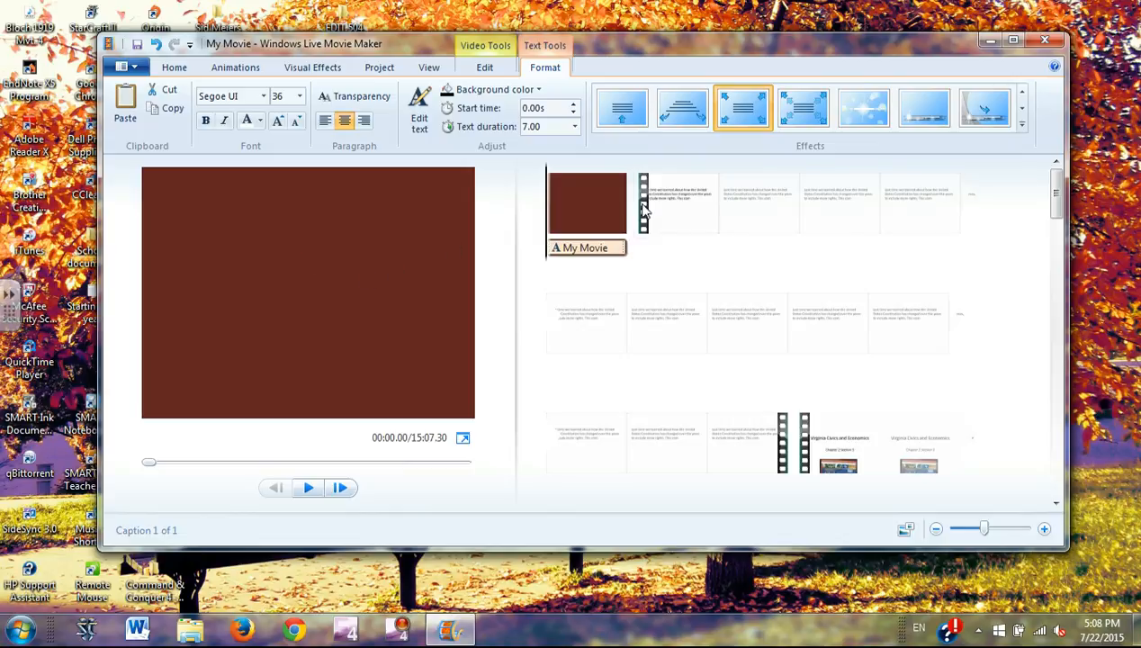
left_click(1023, 112)
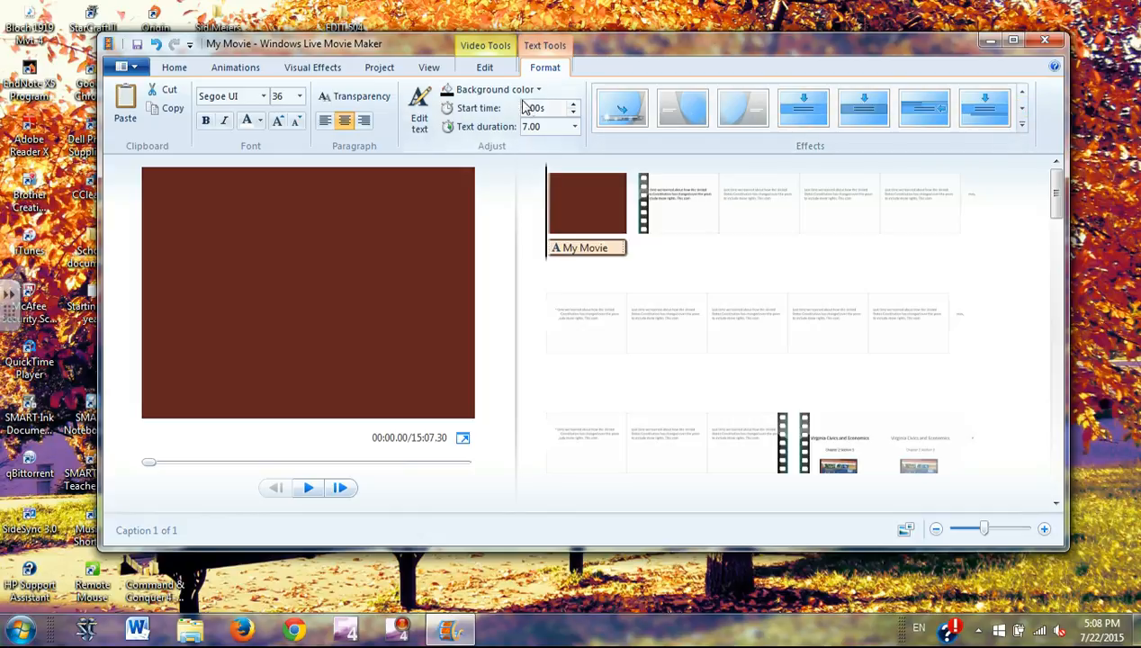
left_click(419, 112)
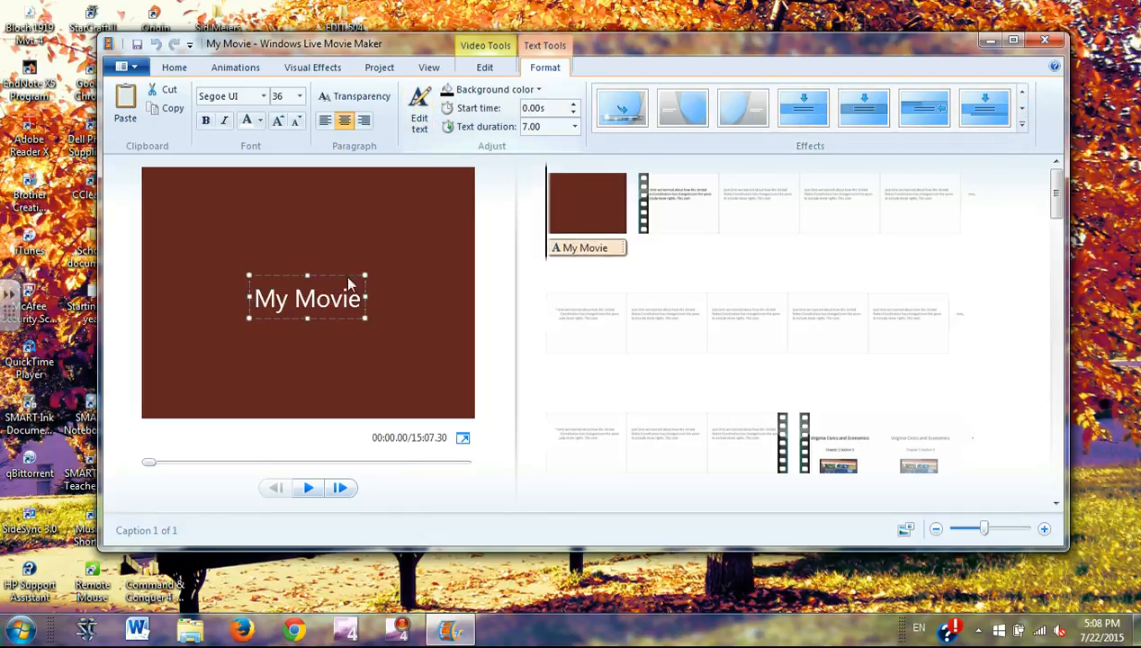
left_click_drag(255, 299, 440, 305)
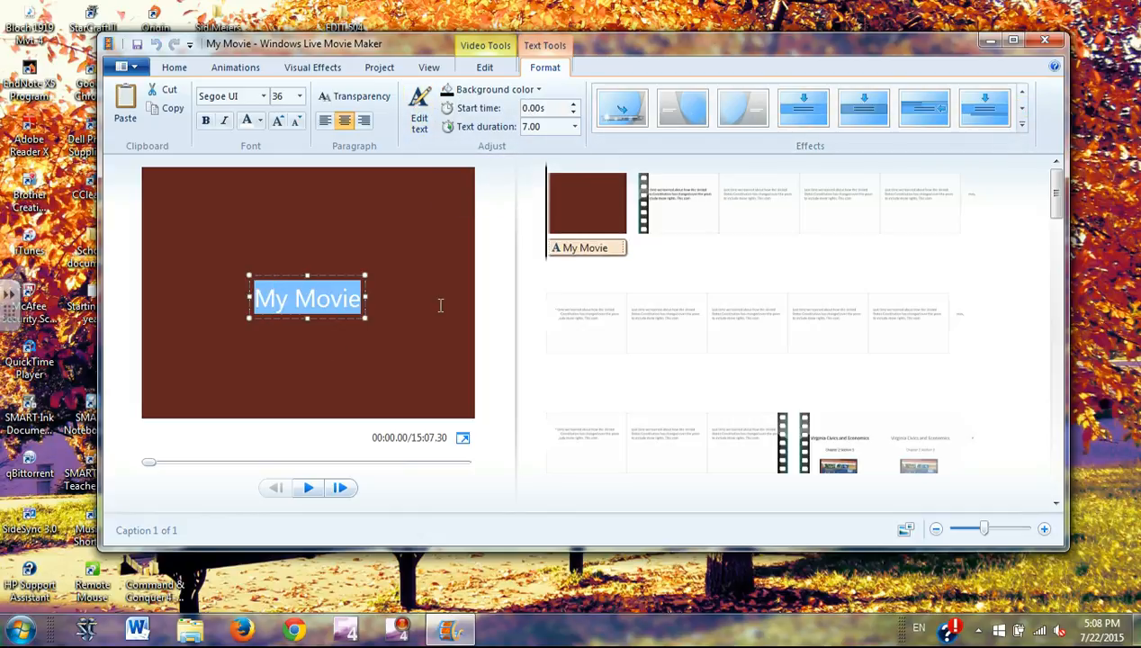
left_click(260, 121)
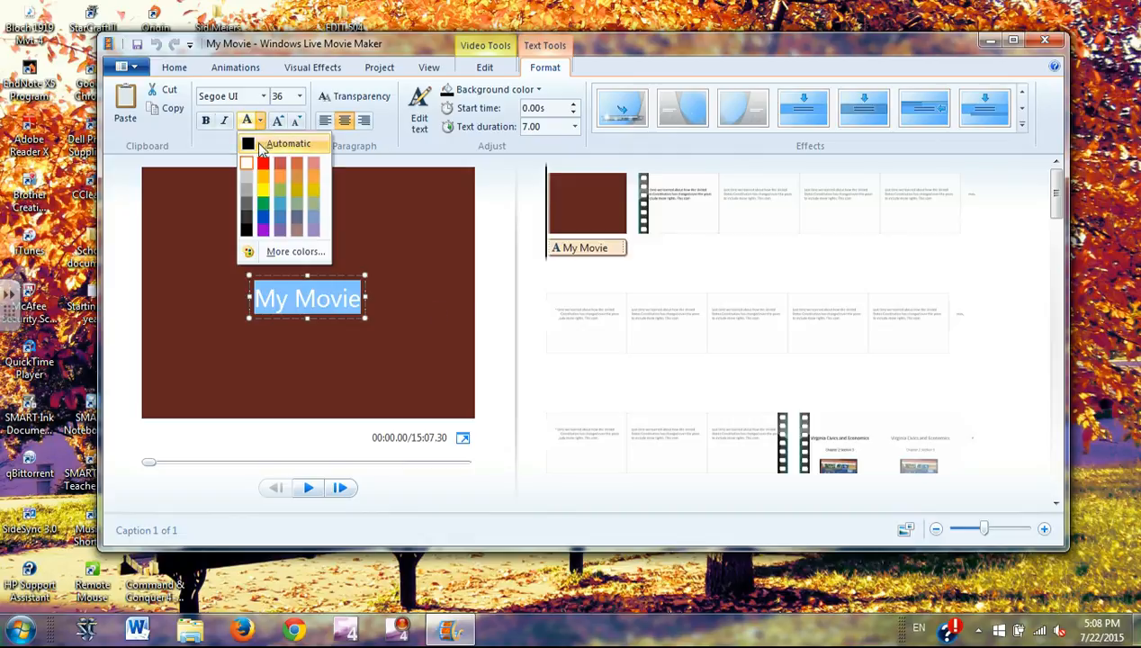
left_click(260, 145)
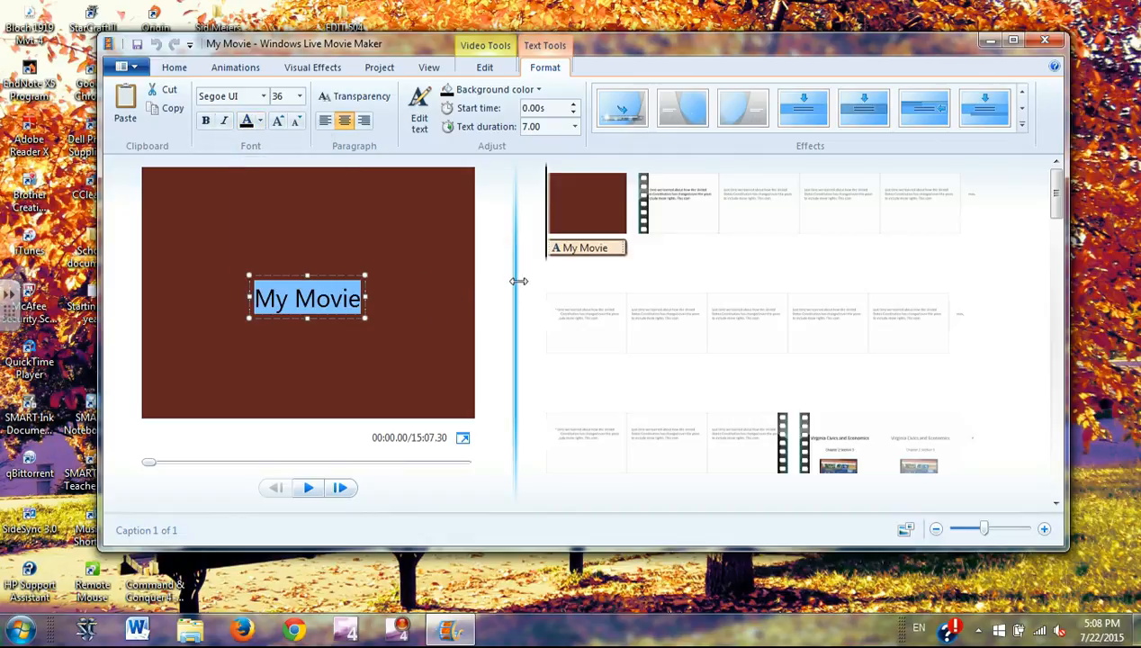
key("Delete")
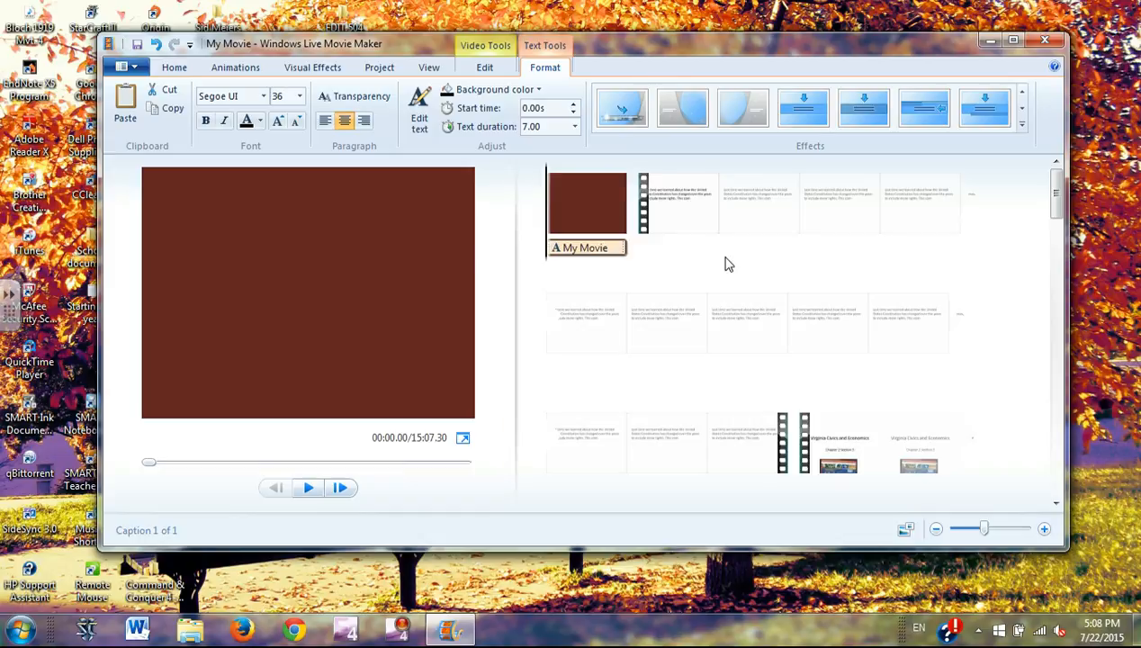
Step: Browse the text effects for the title and preview "Cinematic - burst right"
left_click(1022, 107)
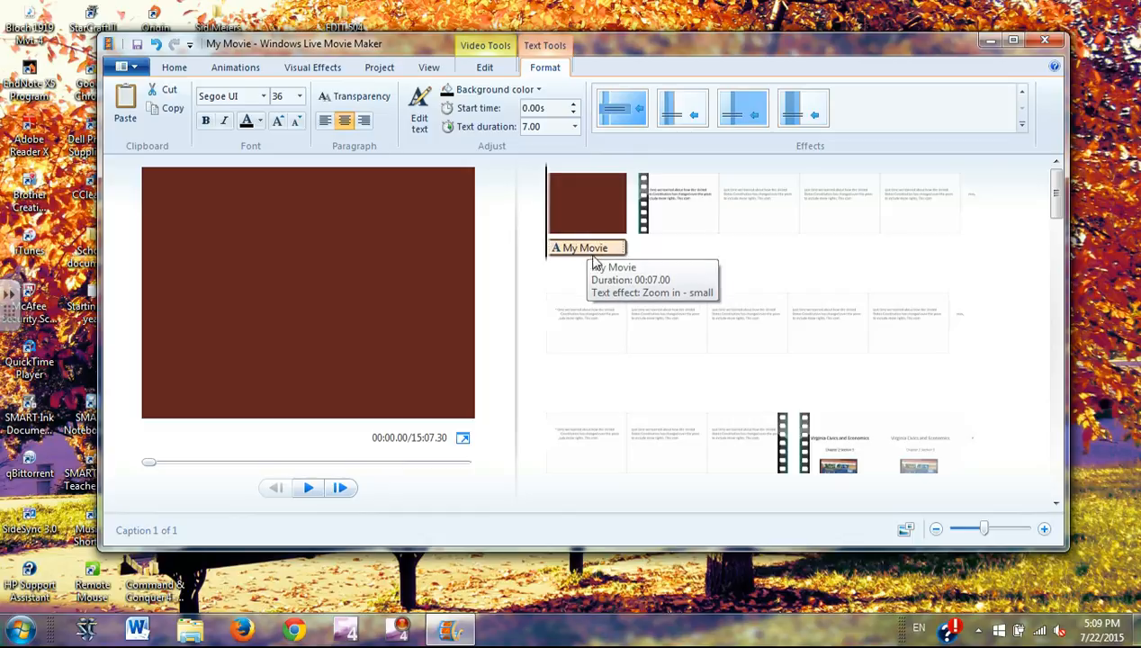
left_click(1023, 107)
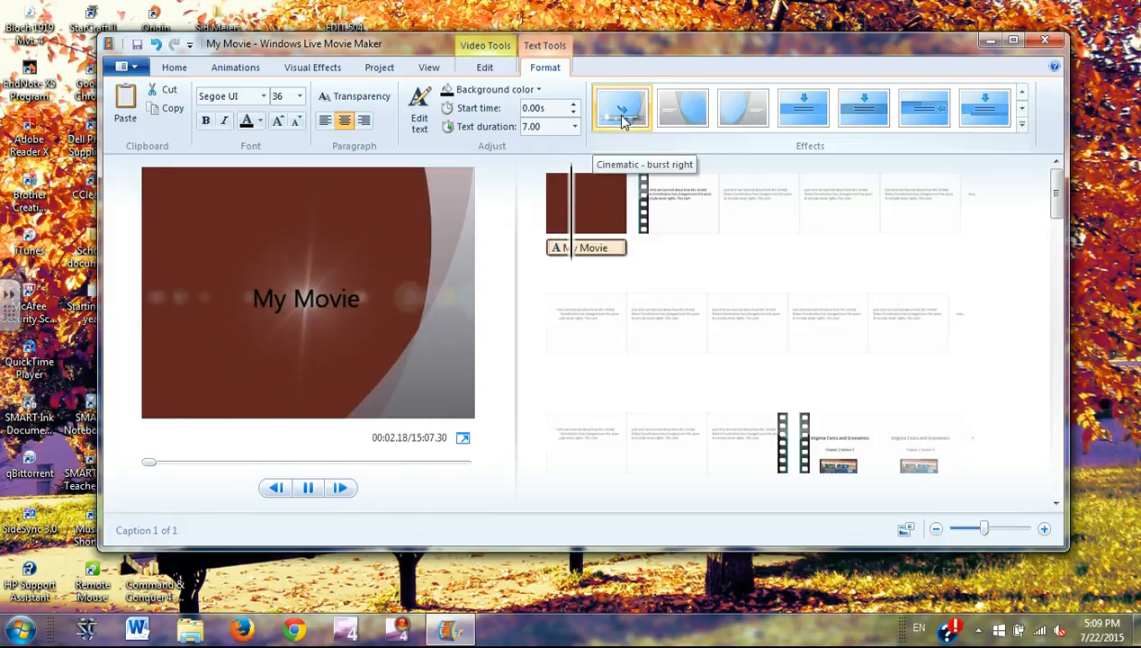
left_click(1023, 97)
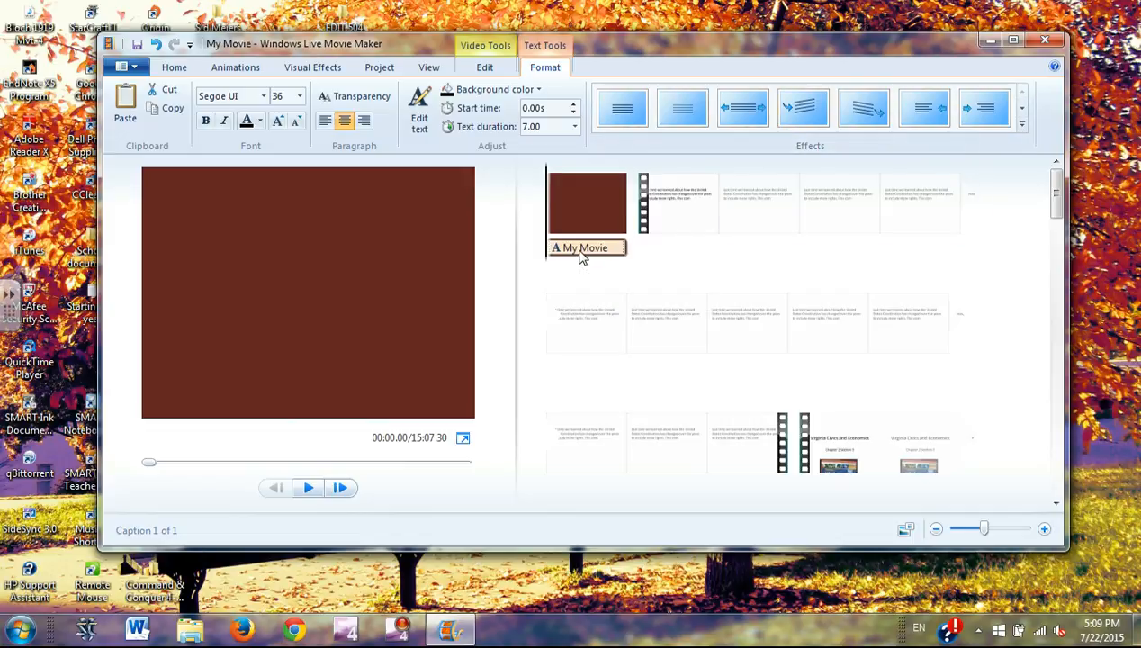
Step: Shift the "My Movie" title text onto the trailer clip and play that section of the movie
left_click_drag(580, 257, 693, 258)
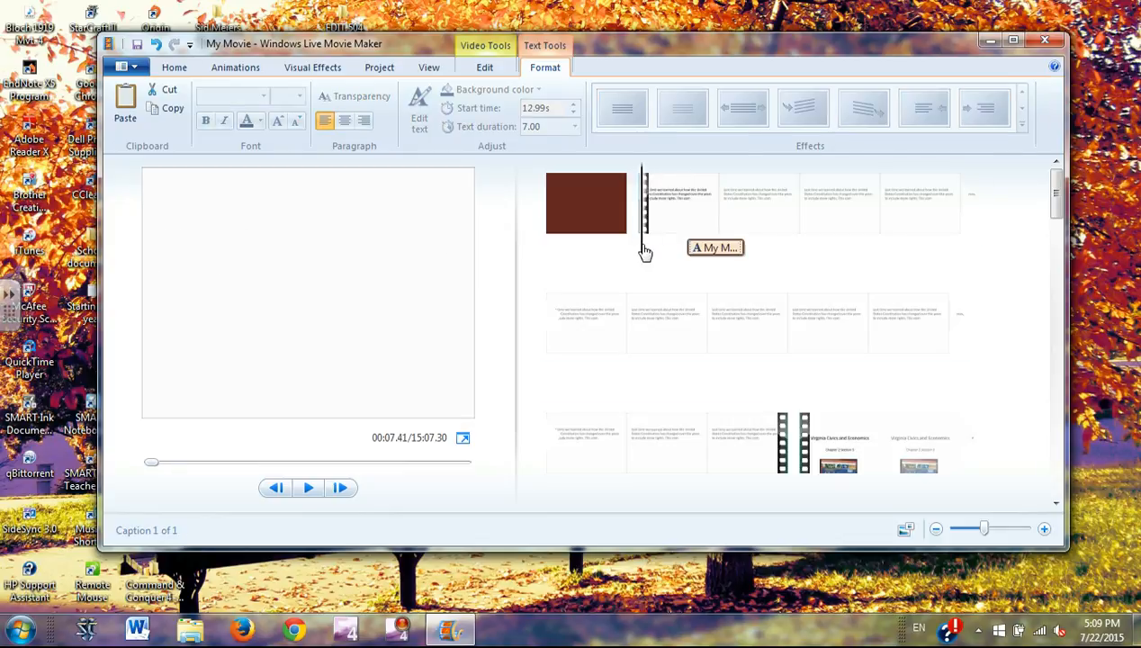
left_click(644, 248)
left_click(304, 489)
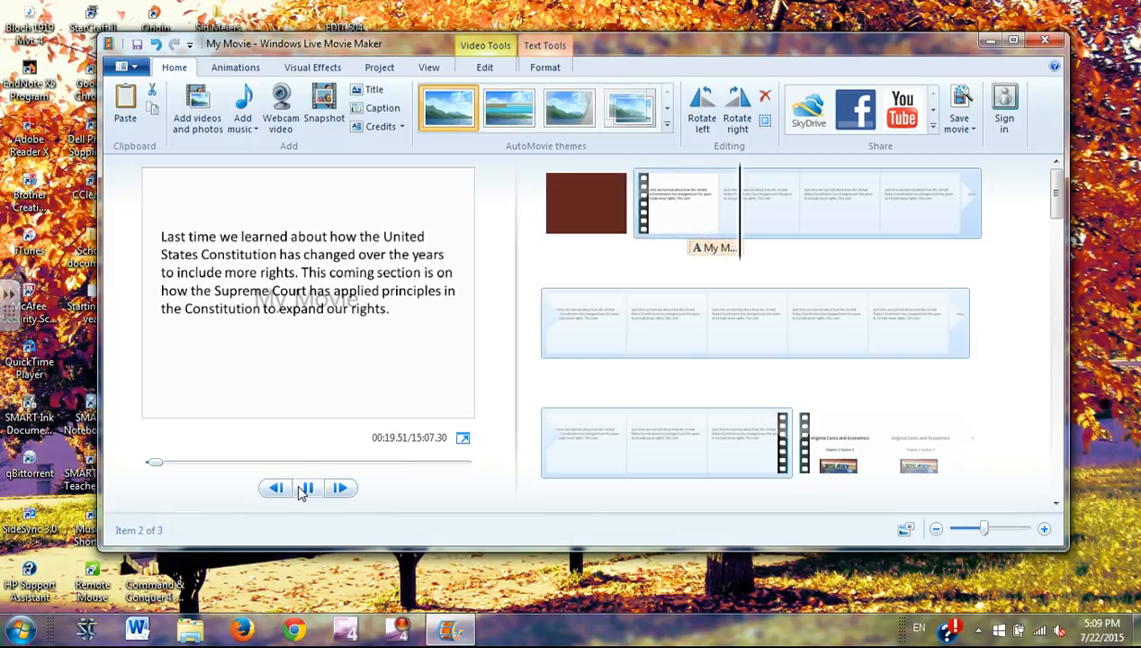
left_click(305, 488)
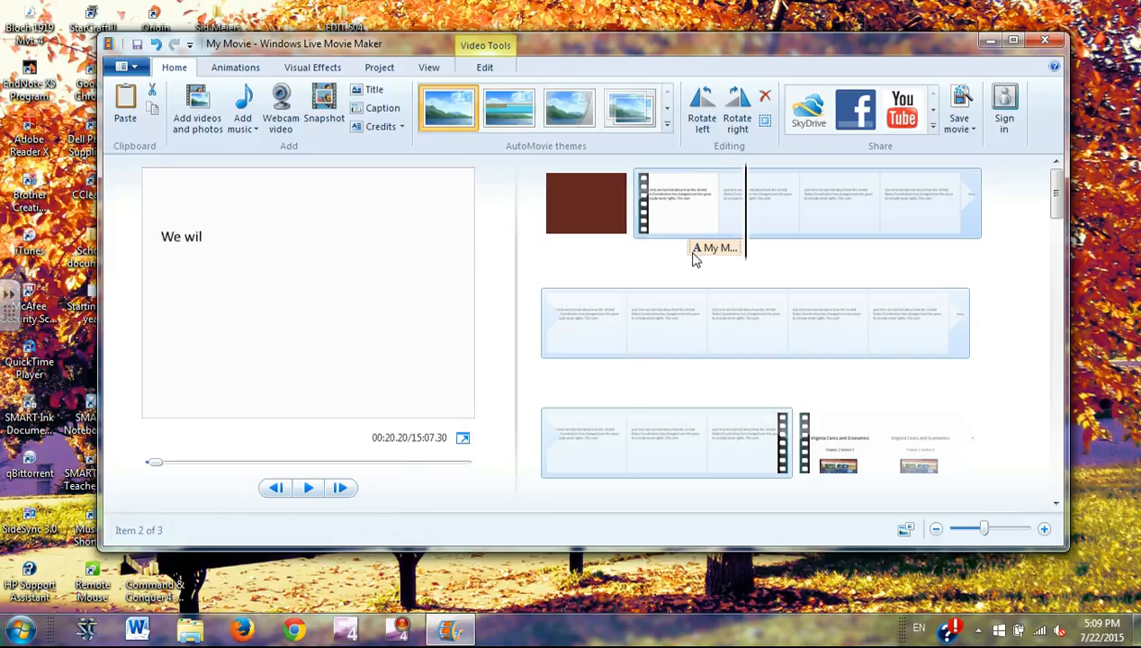
Step: Move the title text back under the dark red title clip and delete the title clip
mouse_move(693, 255)
left_mouse_down()
mouse_move(704, 258)
mouse_move(549, 254)
left_mouse_up()
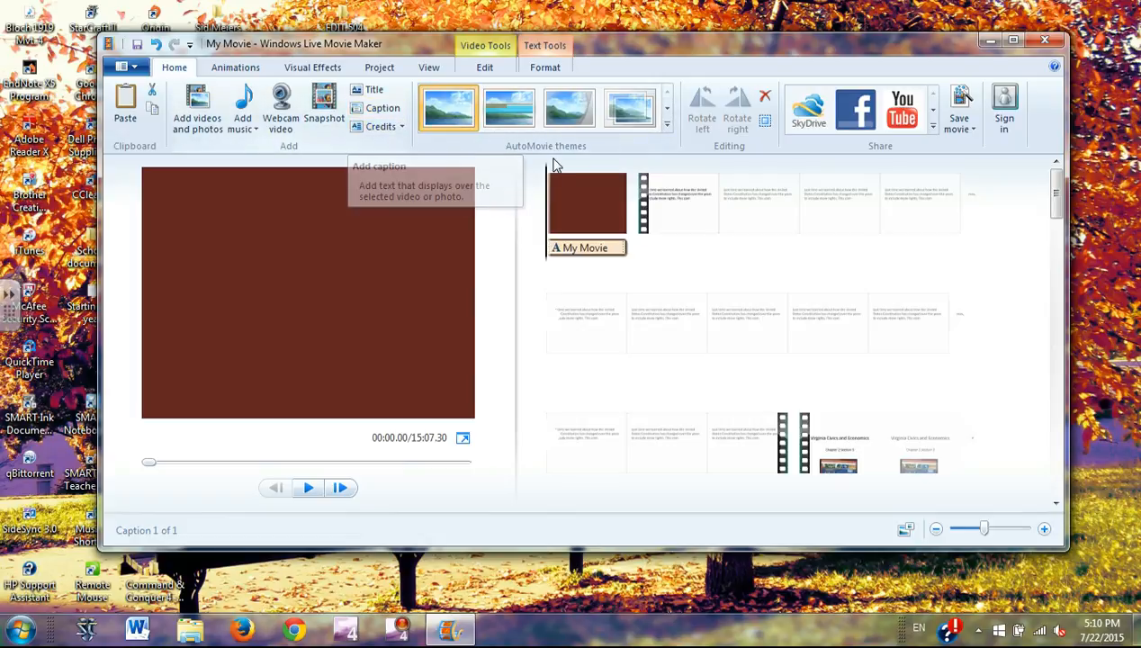
left_click(586, 215)
key("Delete")
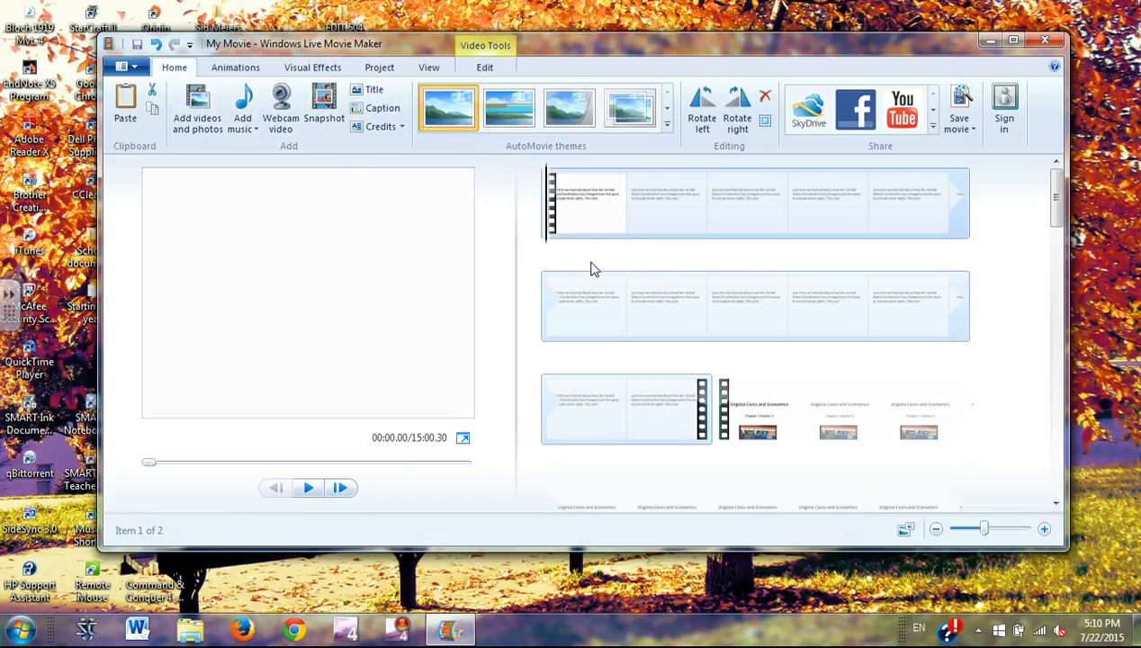
Step: Add a caption reading "TTest" in the Automatic black font color at the start of the trailer clip
left_click(364, 115)
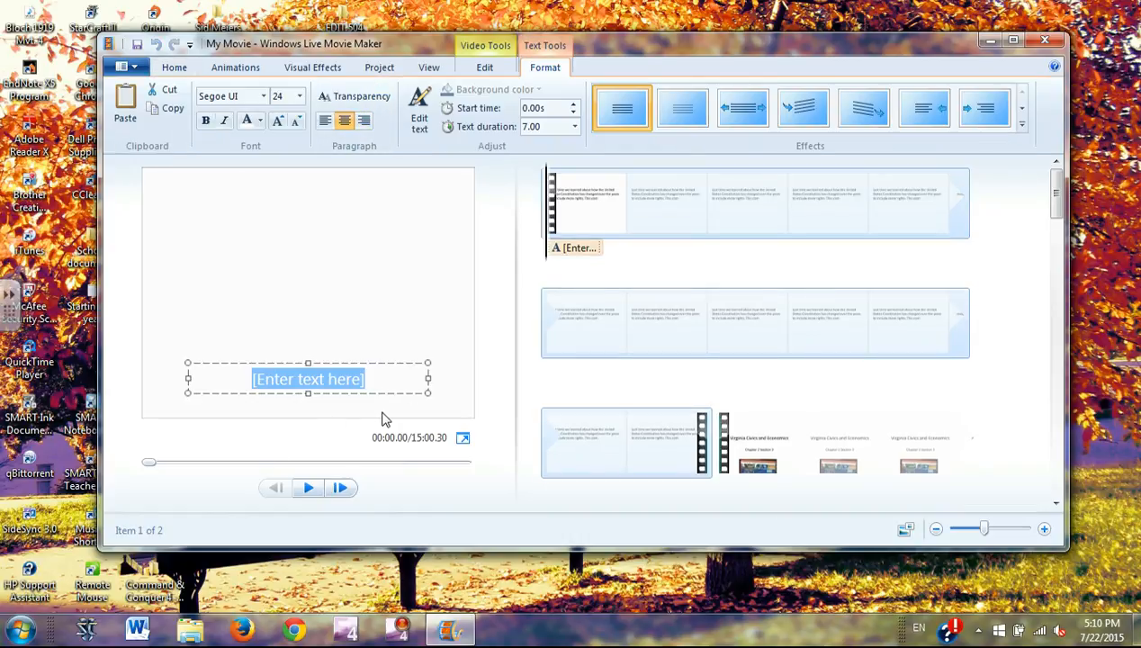
key("BackSpace")
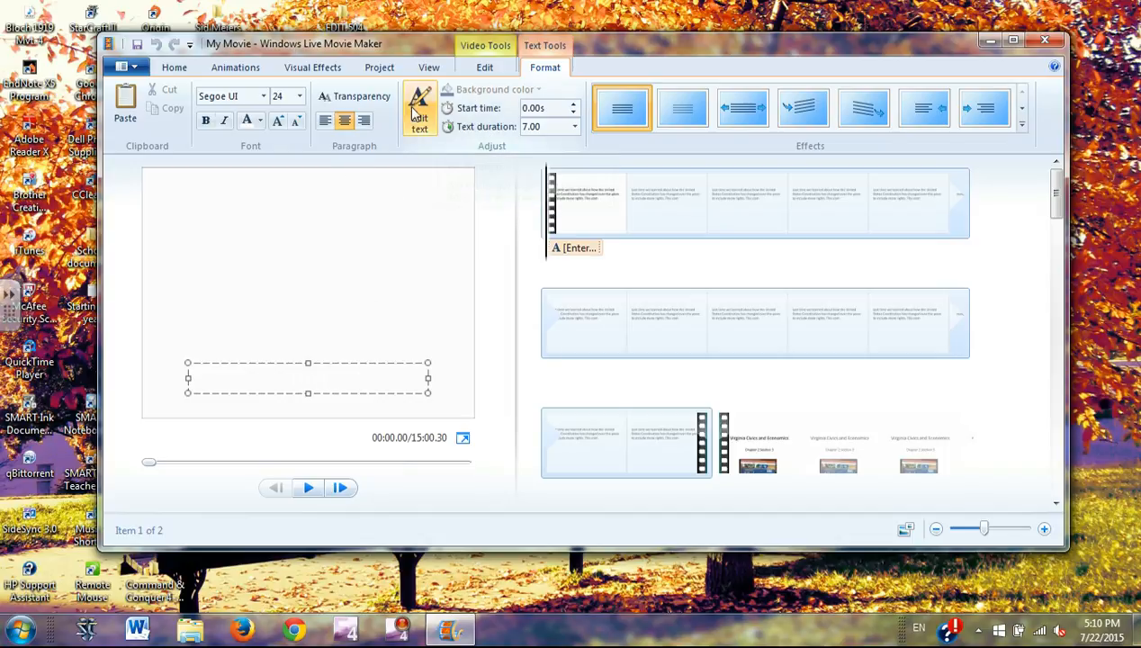
left_click(259, 120)
left_click(267, 146)
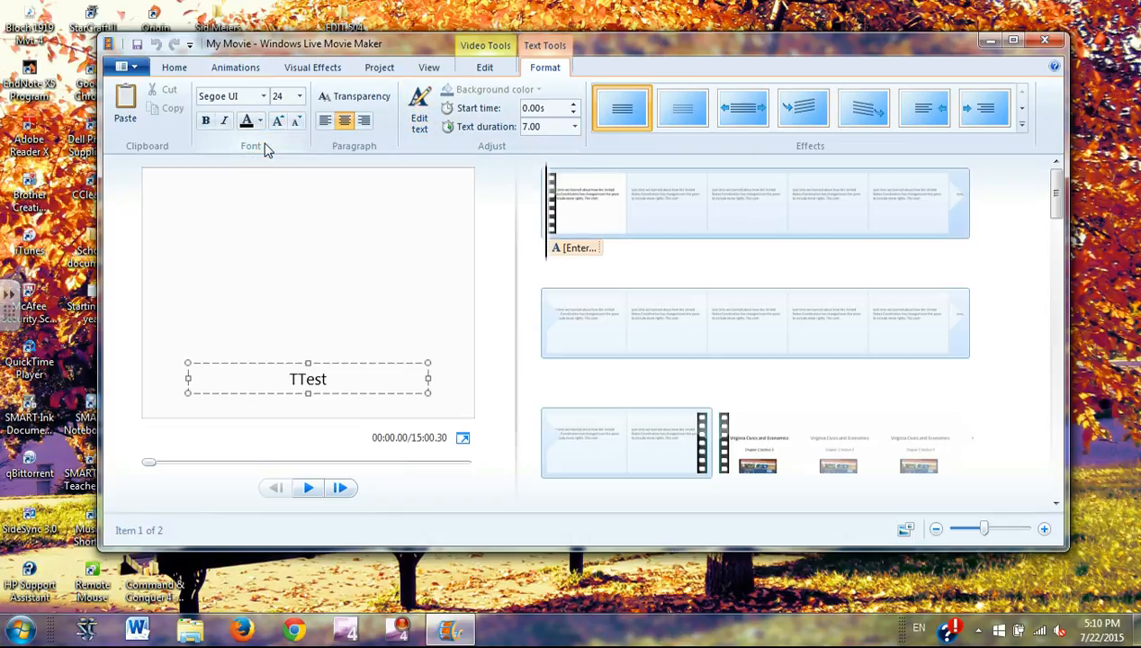
left_click(612, 284)
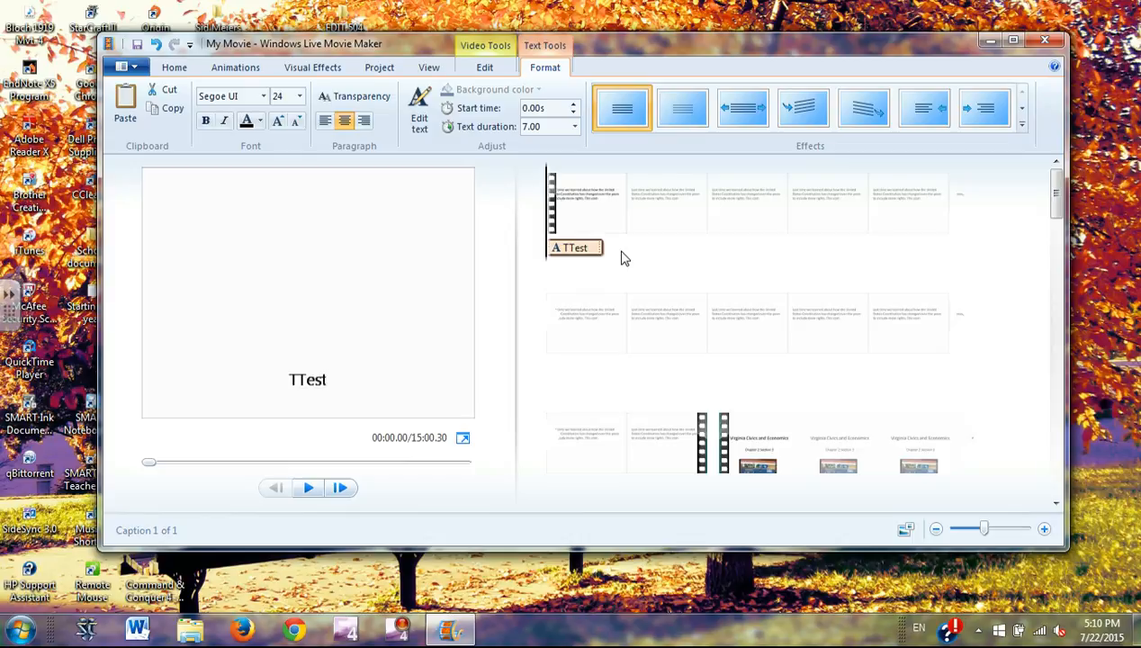
Step: Move the "TTest" caption up toward the middle of the picture, and delete it from the trailer clip
left_click(315, 387)
left_click_drag(309, 362, 309, 253)
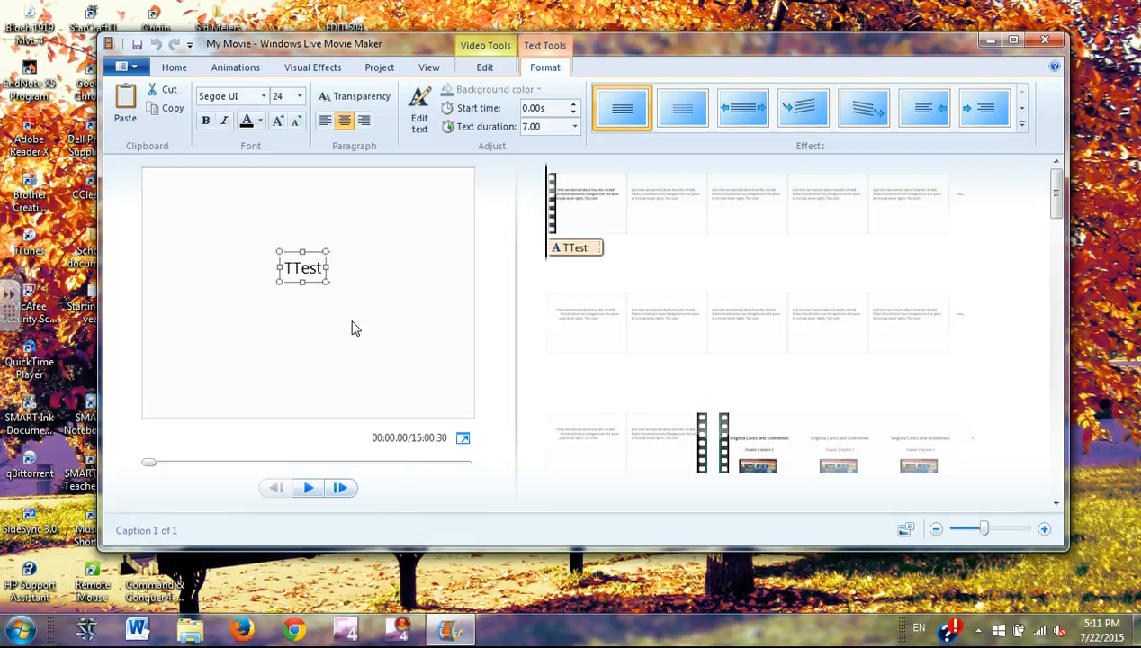
left_click(182, 71)
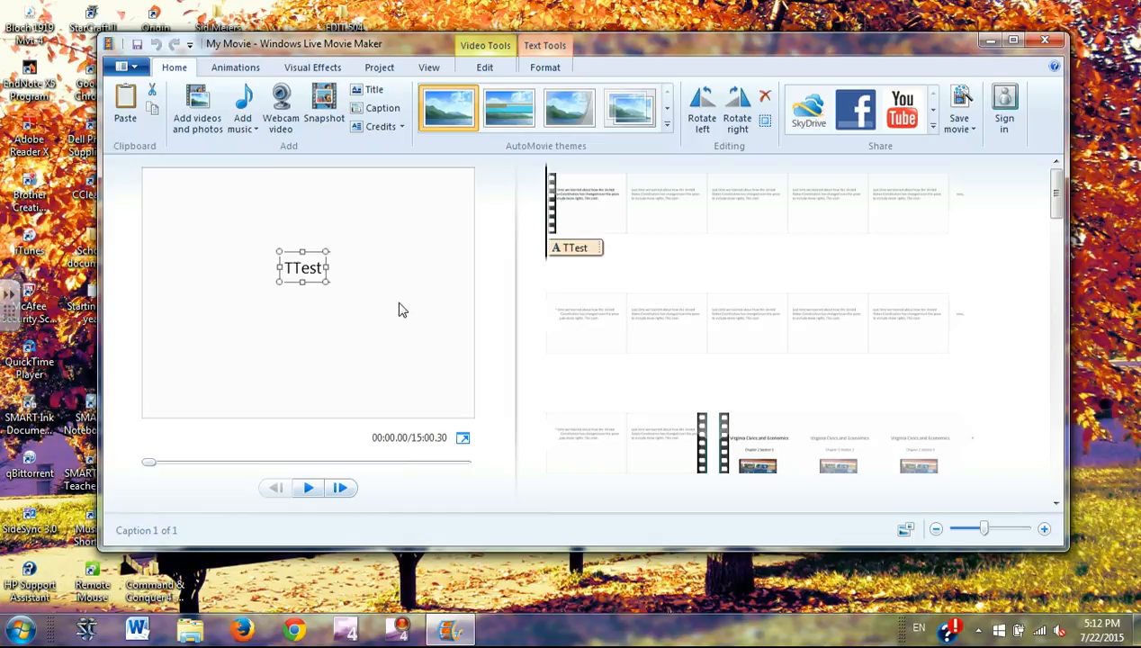
key("Delete")
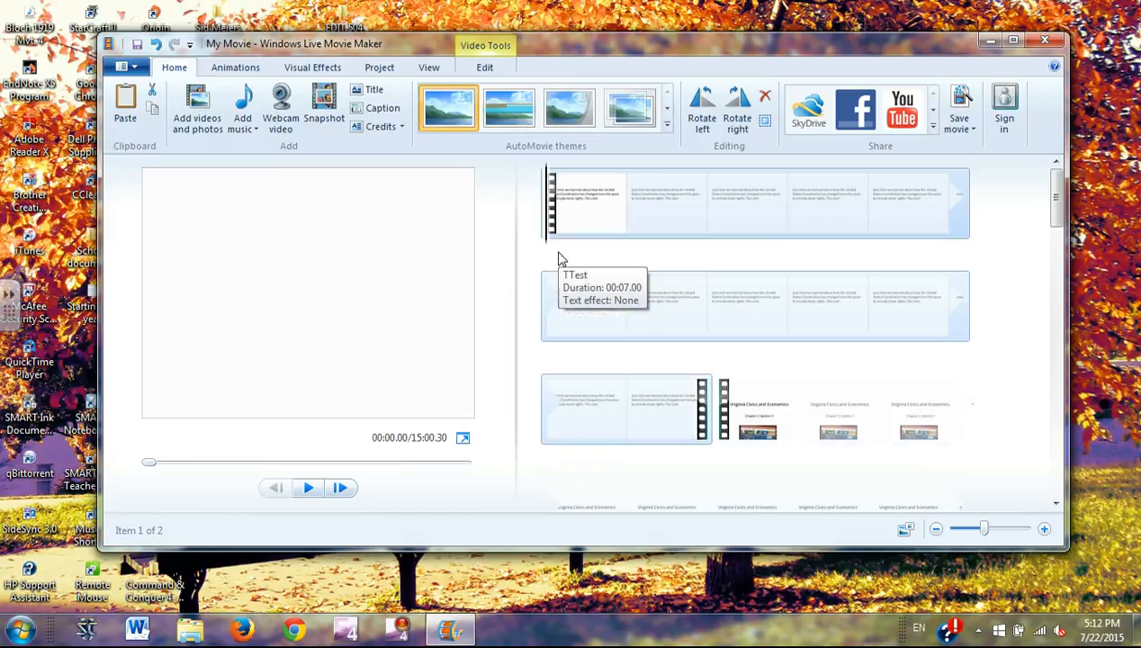
Step: Add credits at the end of the movie and enter five contributors' first names, one per line
left_click(383, 130)
left_click(378, 161)
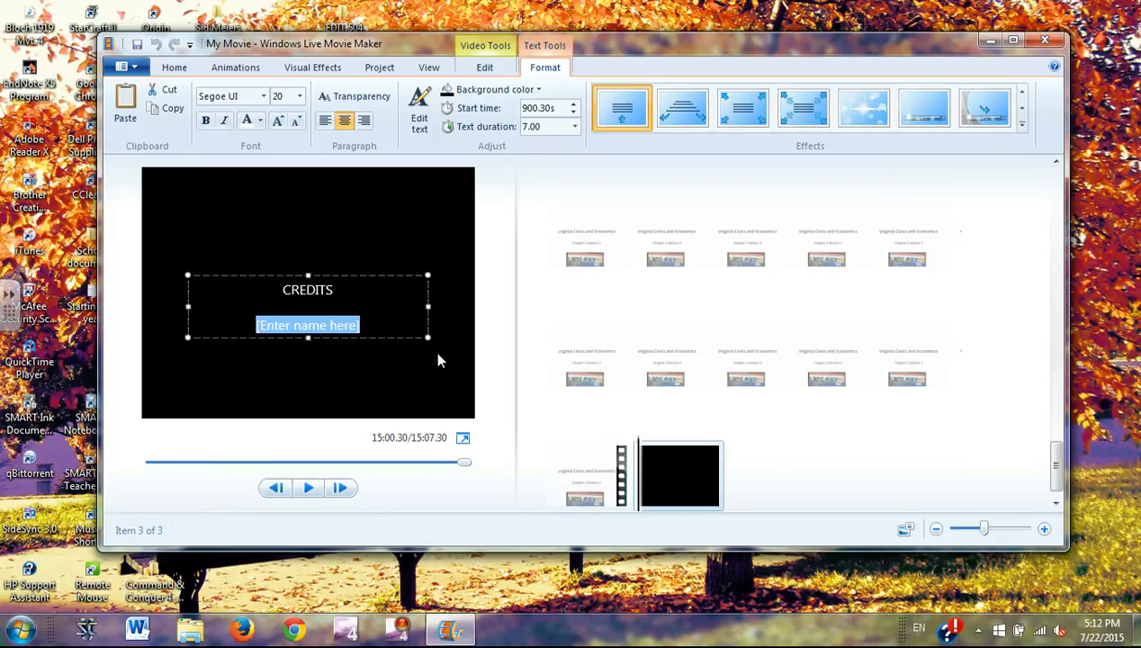
type("Matt")
key("Return")
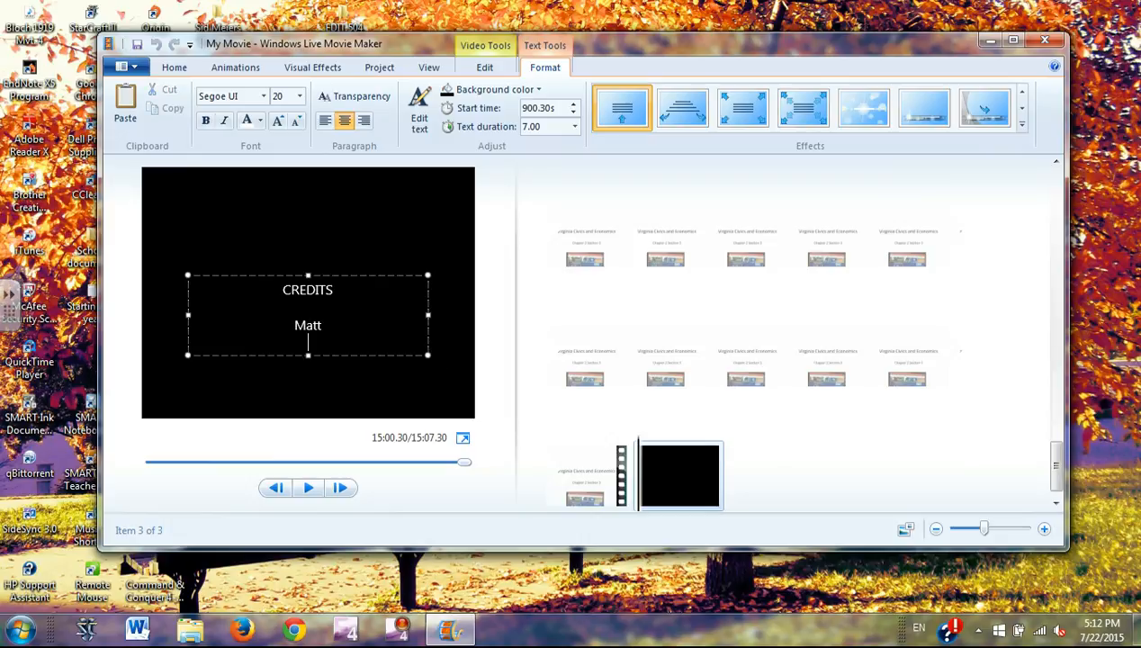
type("David")
key("Return")
type("S")
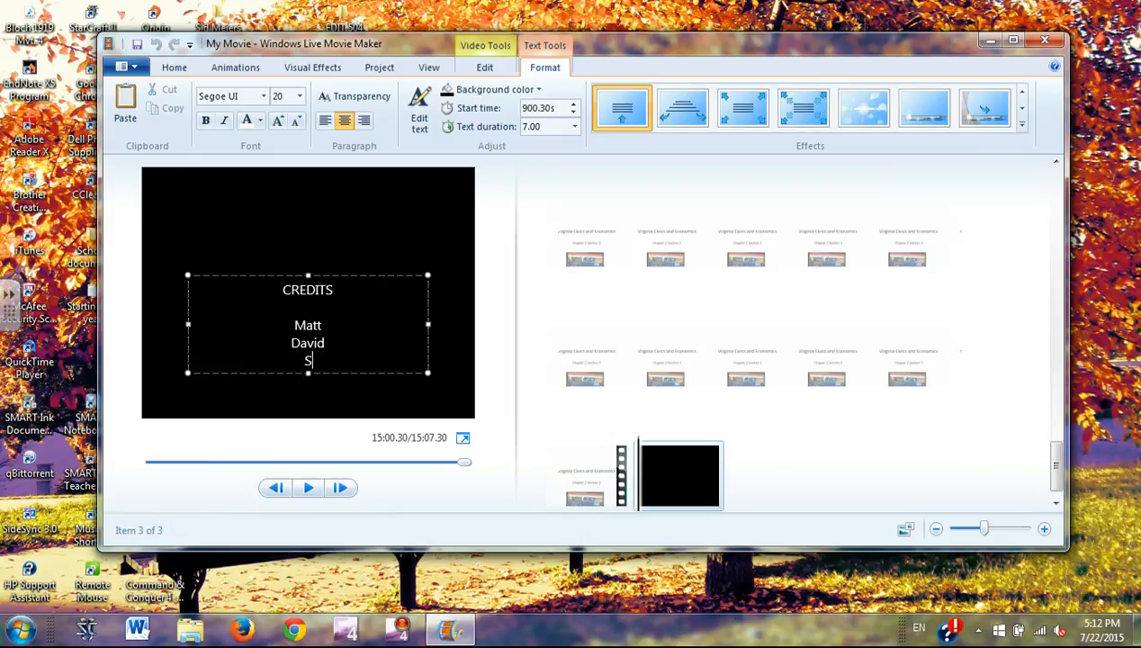
type("teven")
key("Return")
type("W")
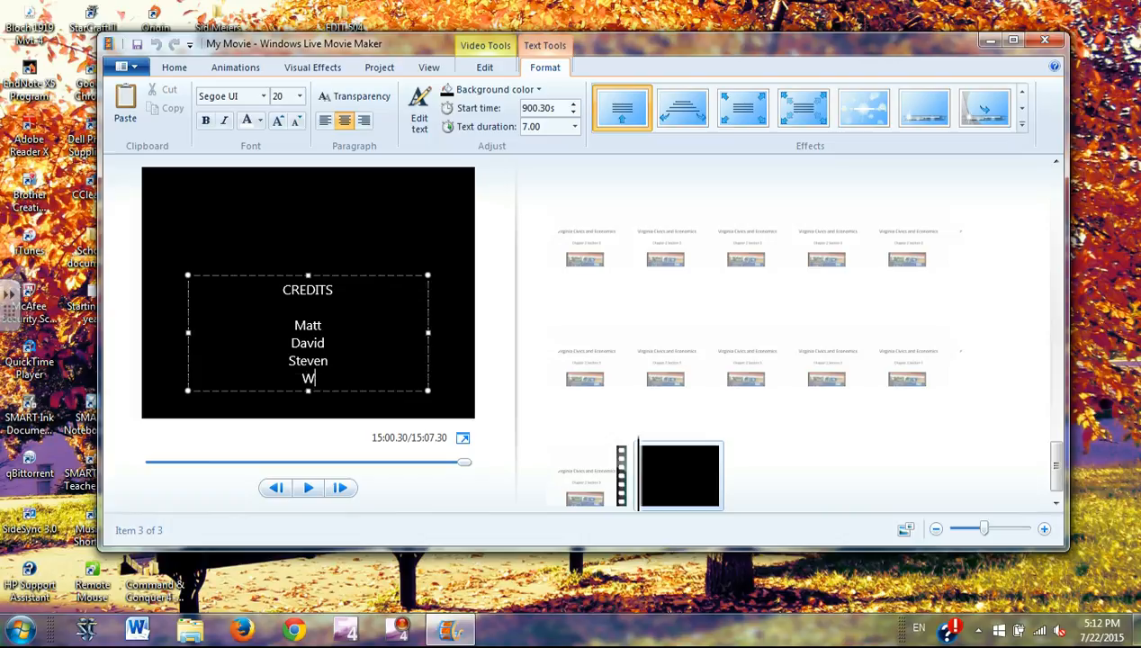
type("ally")
key("Return")
type("Da")
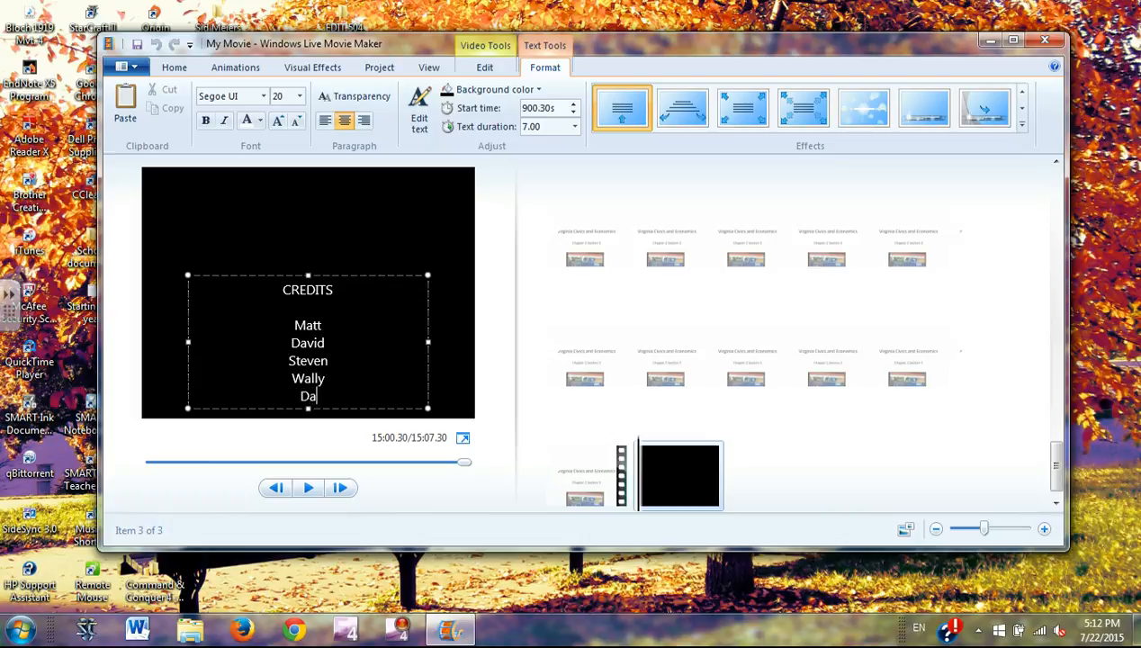
type("mon")
left_click(937, 491)
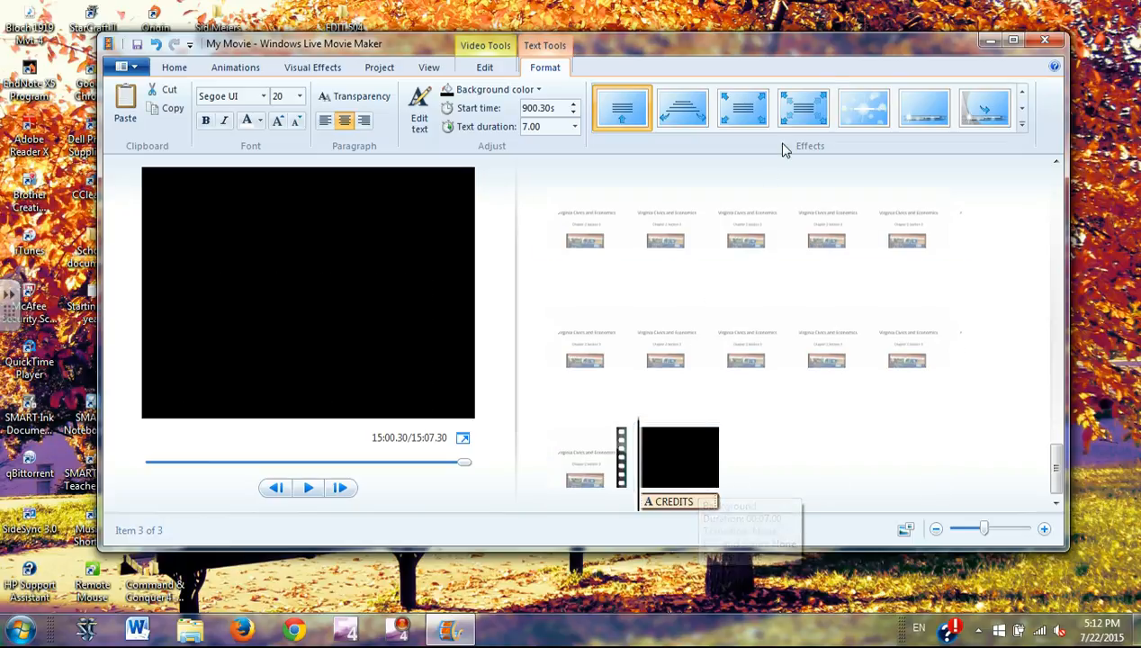
Step: Apply the cloud-like text effect to the credits text and play the credits
left_click(866, 110)
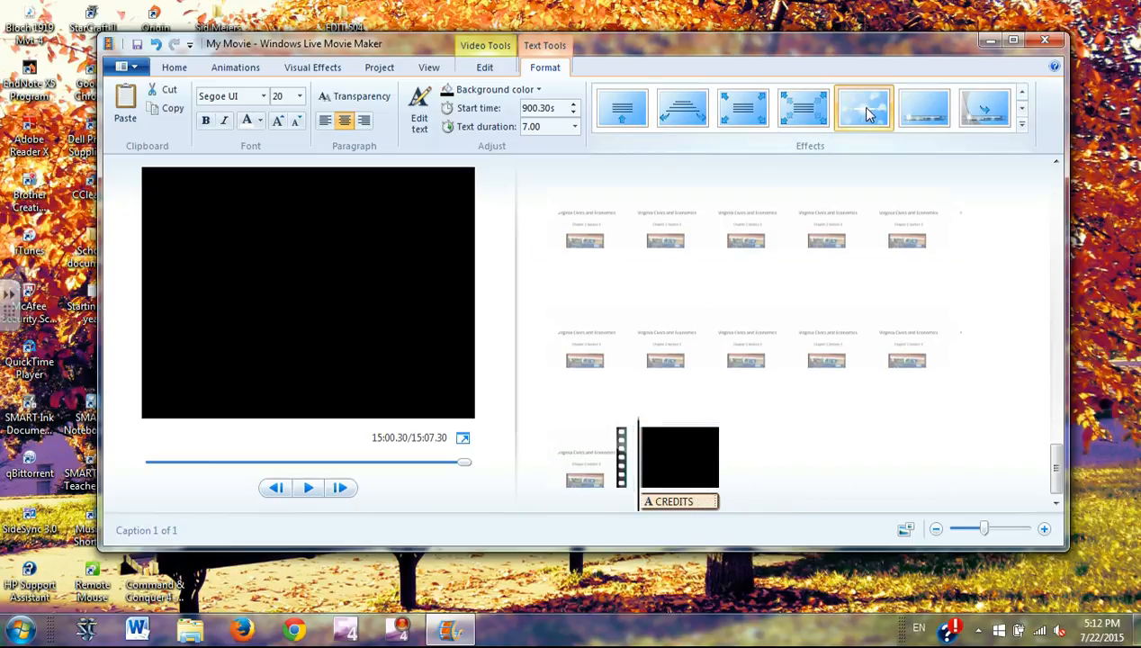
left_click(306, 491)
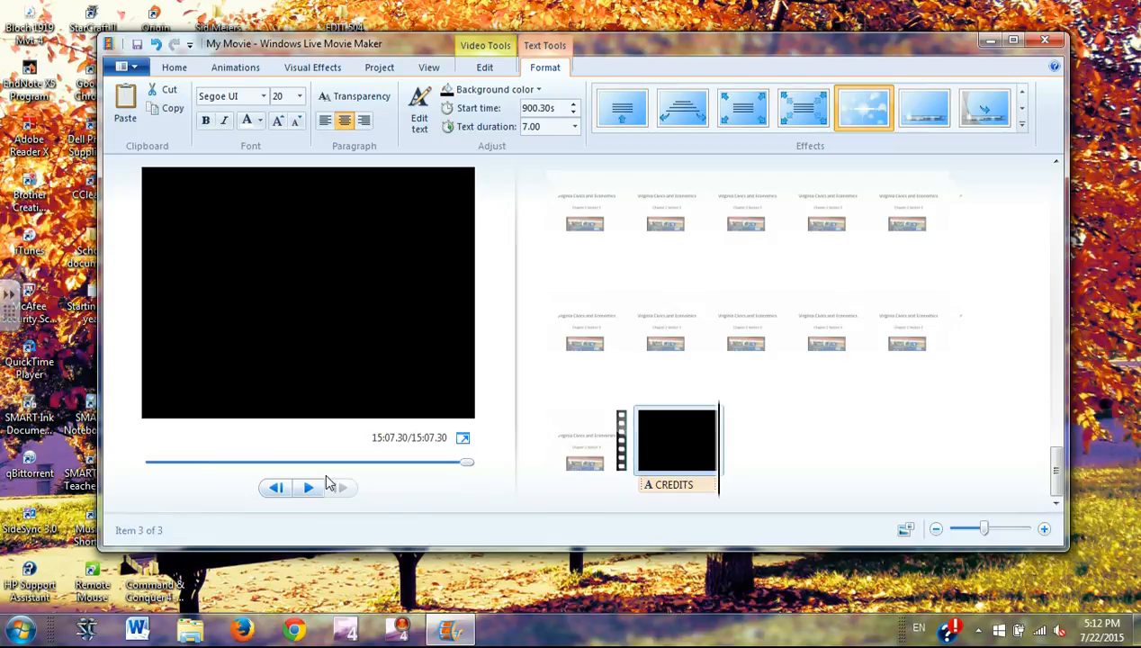
Step: Delete the credits clip and check the end of the movie
left_click(691, 430)
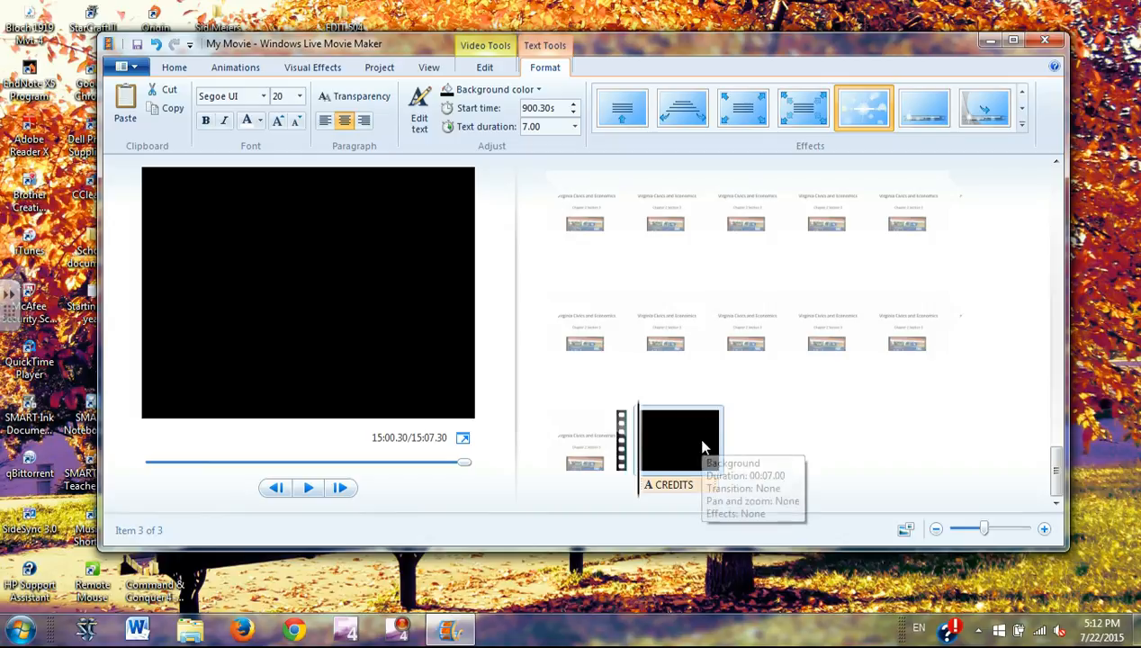
key("Delete")
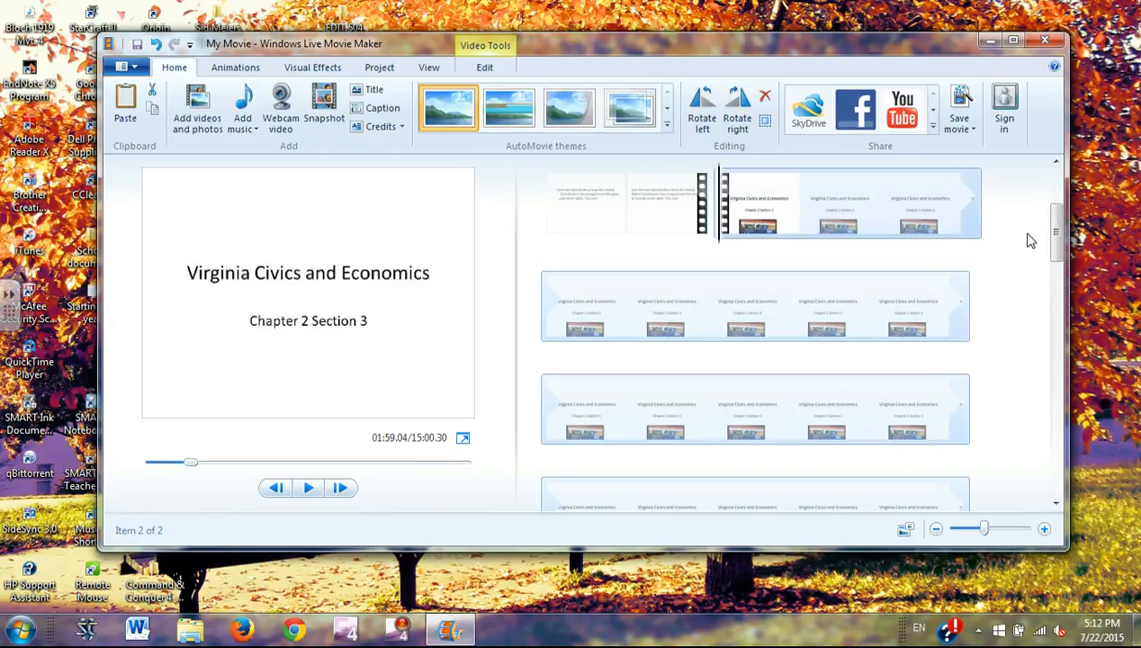
left_click_drag(1057, 230, 1060, 502)
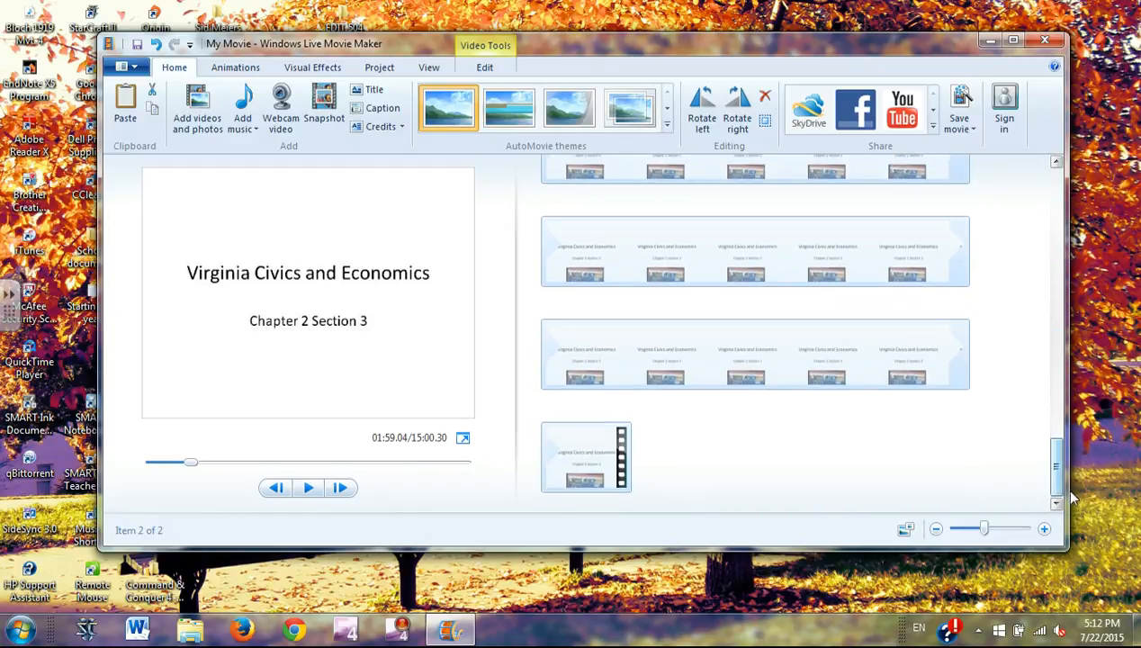